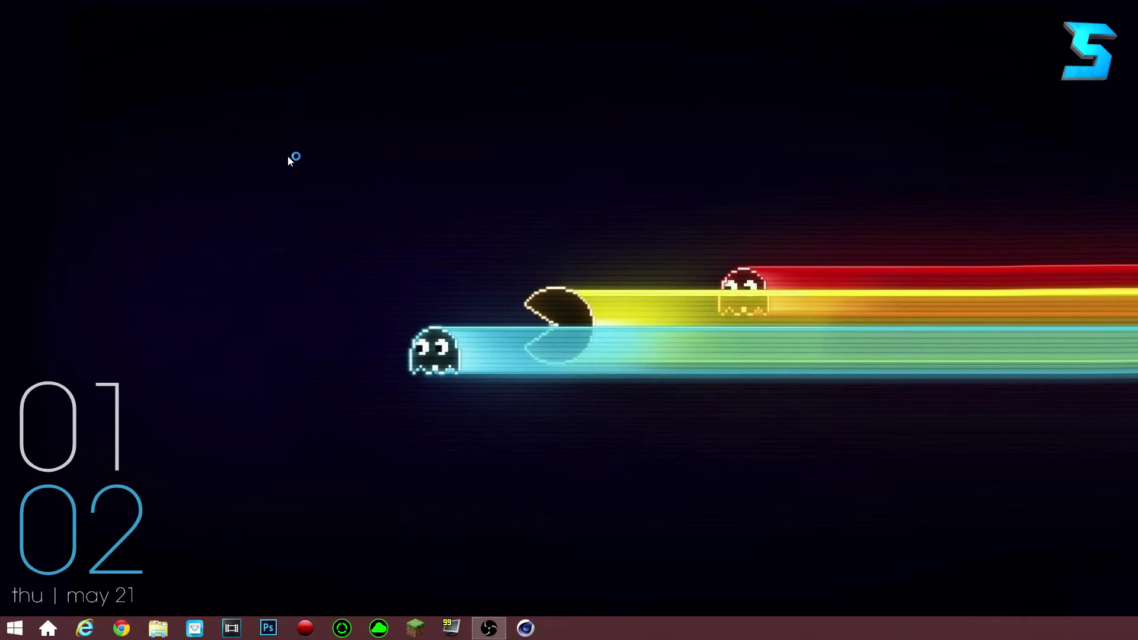
- Bring the After Effects window with Particles.aep and its blue particle preview to the front
drag(282, 160, 931, 452)
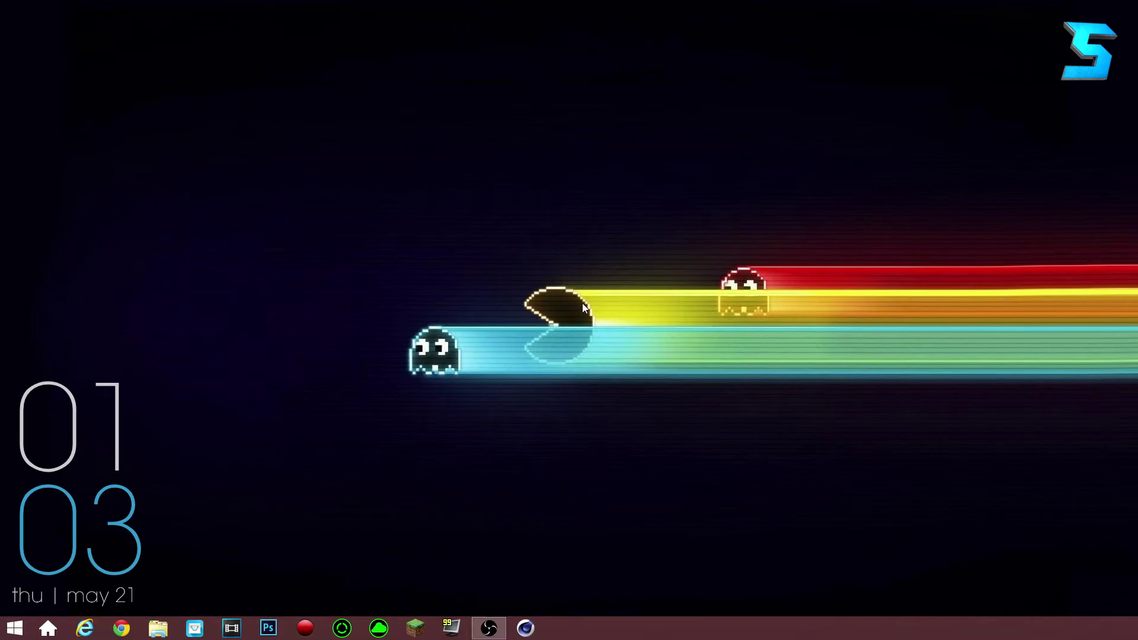
drag(293, 179, 1023, 454)
drag(114, 180, 190, 205)
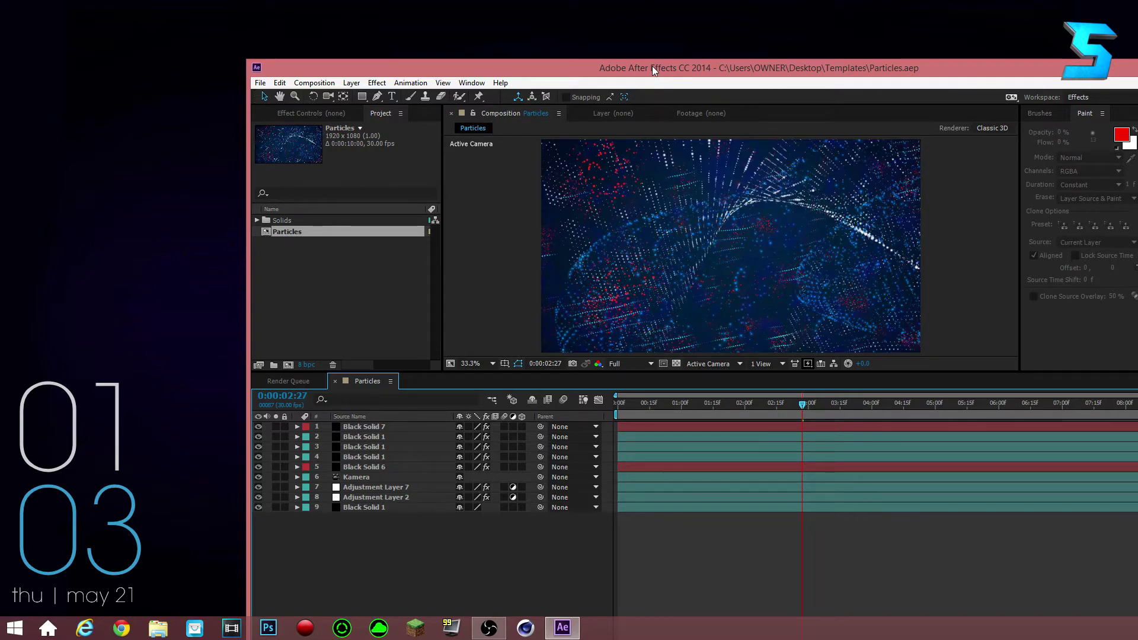
- Maximize After Effects and create a new 1920x1080, 30 fps composition named Comp 1
double_click(652, 66)
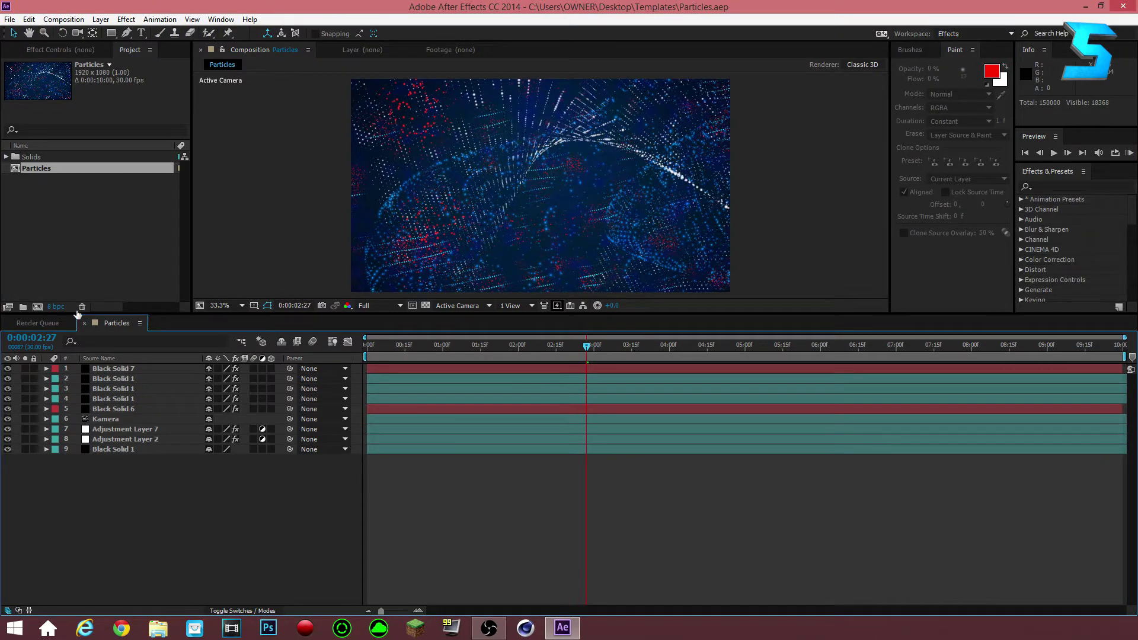
key(ctrl+n)
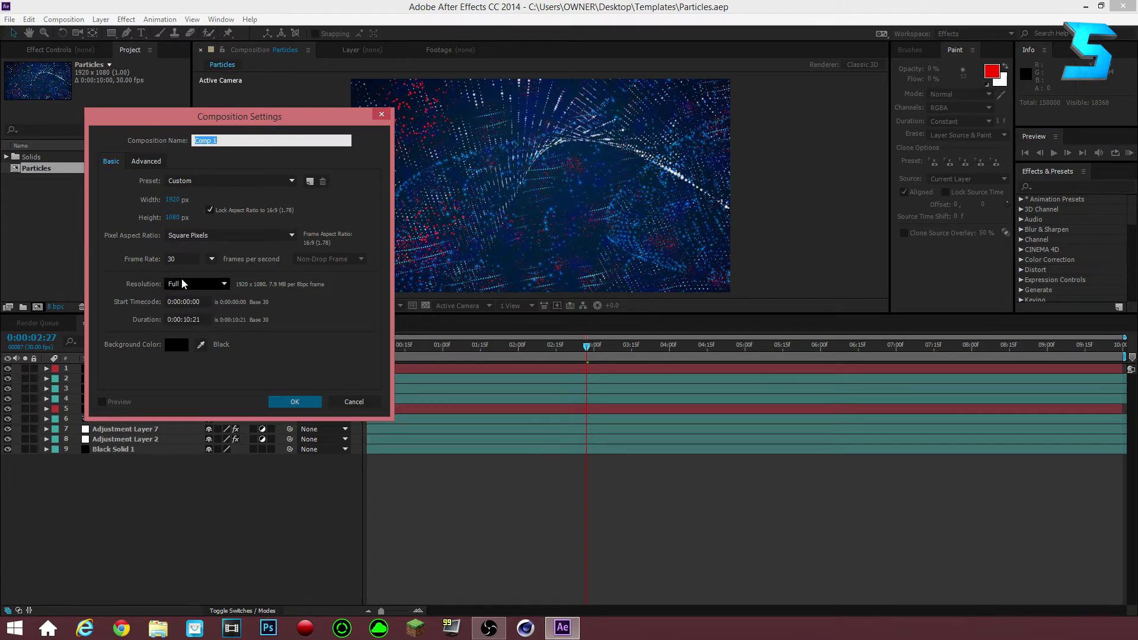
click(291, 402)
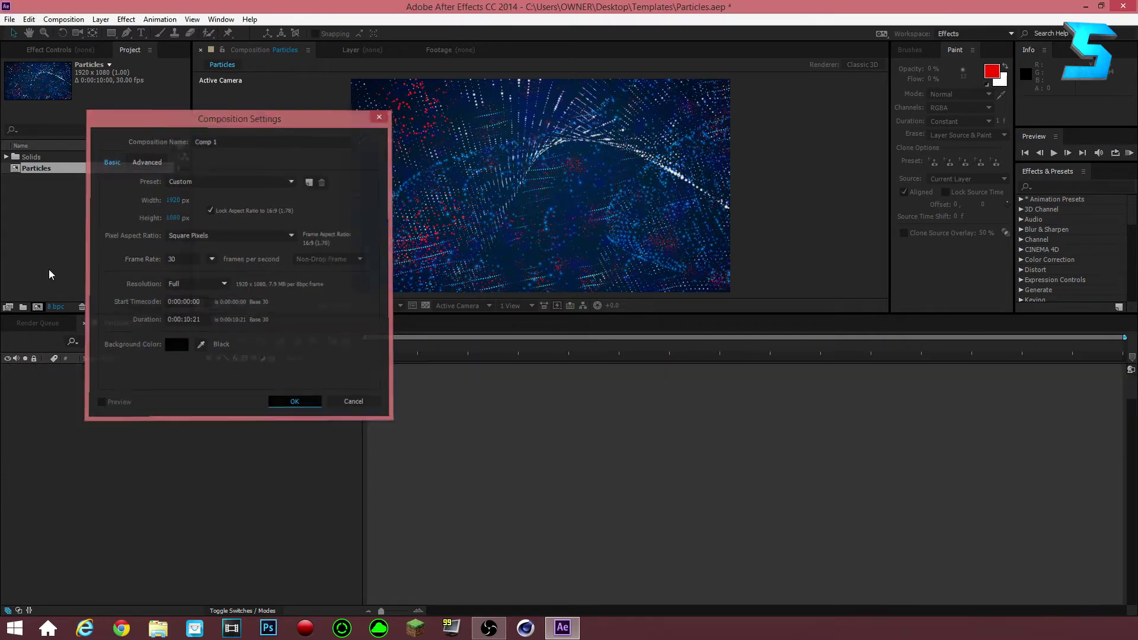
- Add a comp-sized black solid layer, Black Solid 8, to Comp 1
right_click(142, 395)
mouse_move(171, 404)
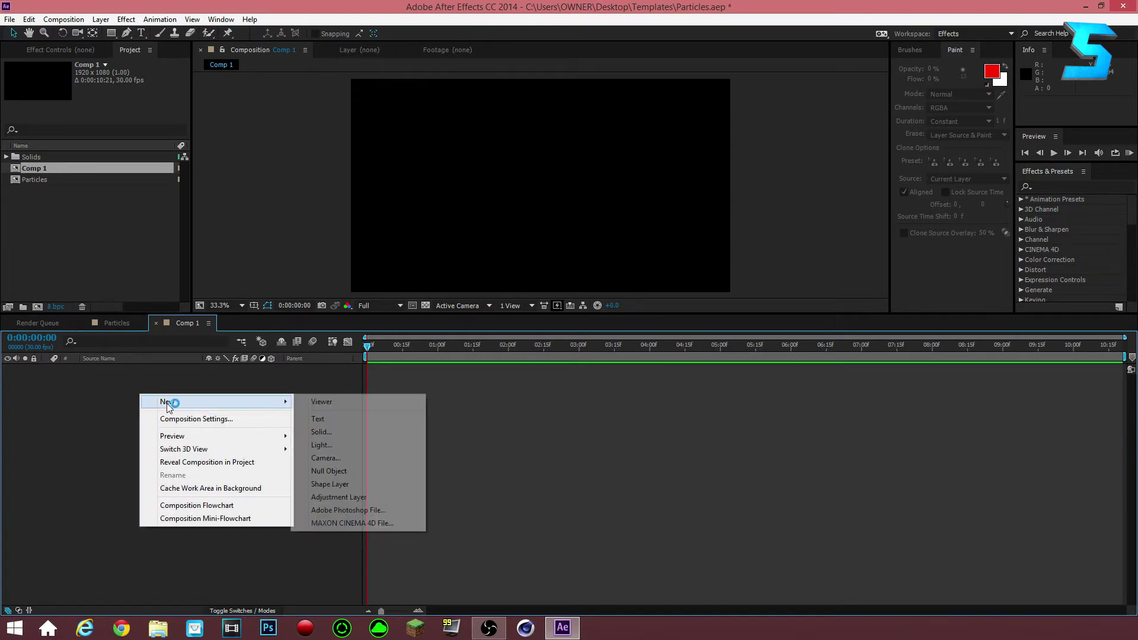
click(324, 433)
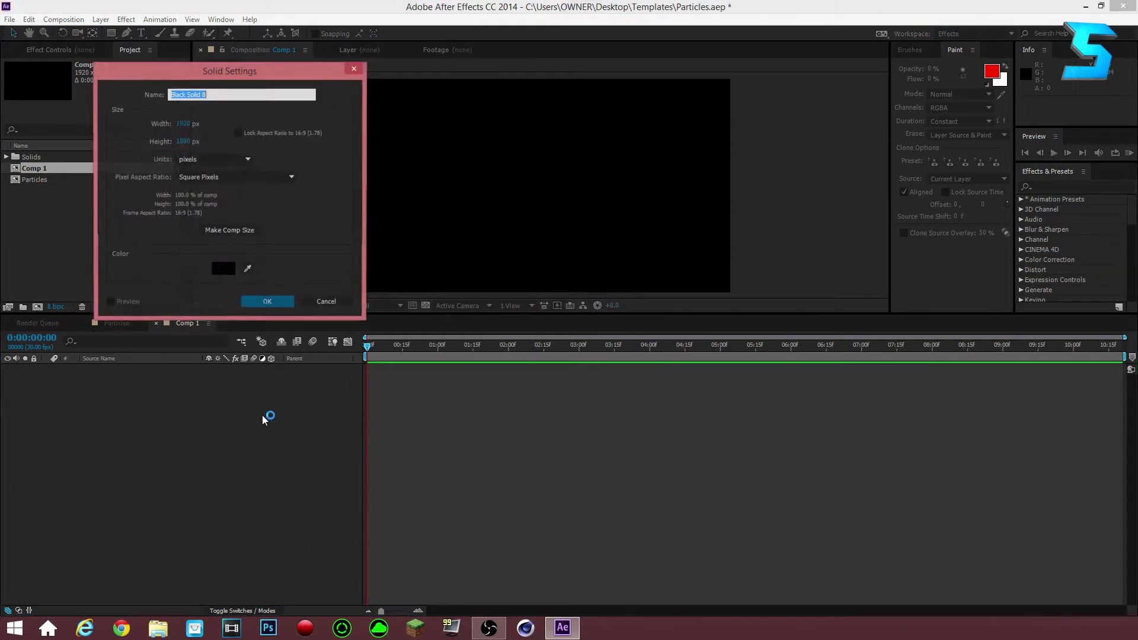
click(261, 303)
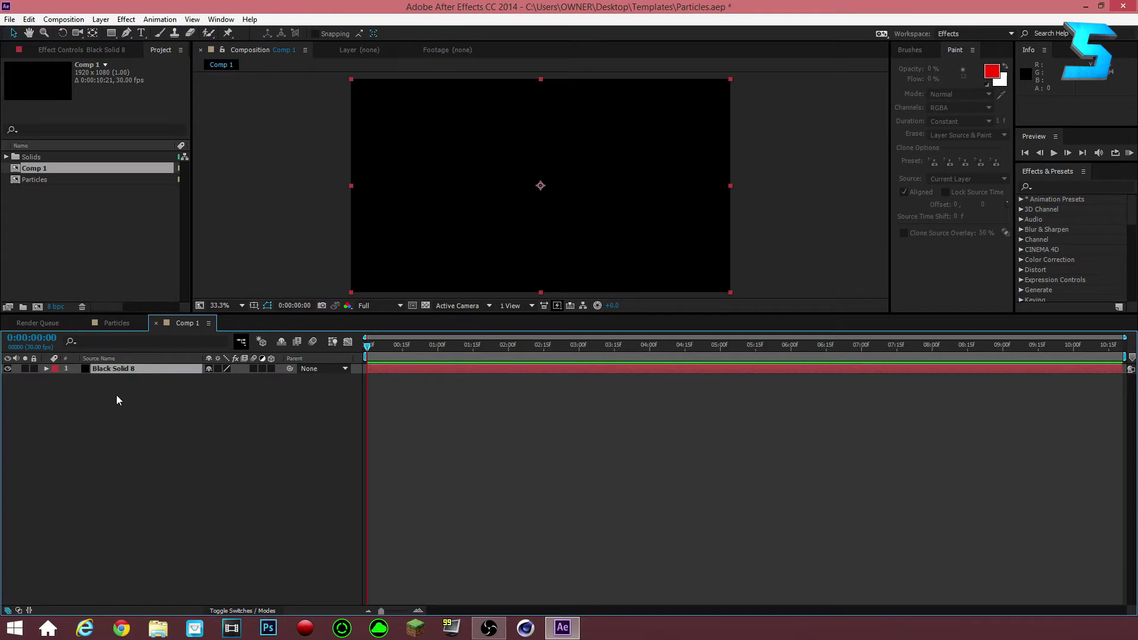
- Import FRAME_[0000-0300].png from My Spinny Thing as an image sequence
double_click(98, 261)
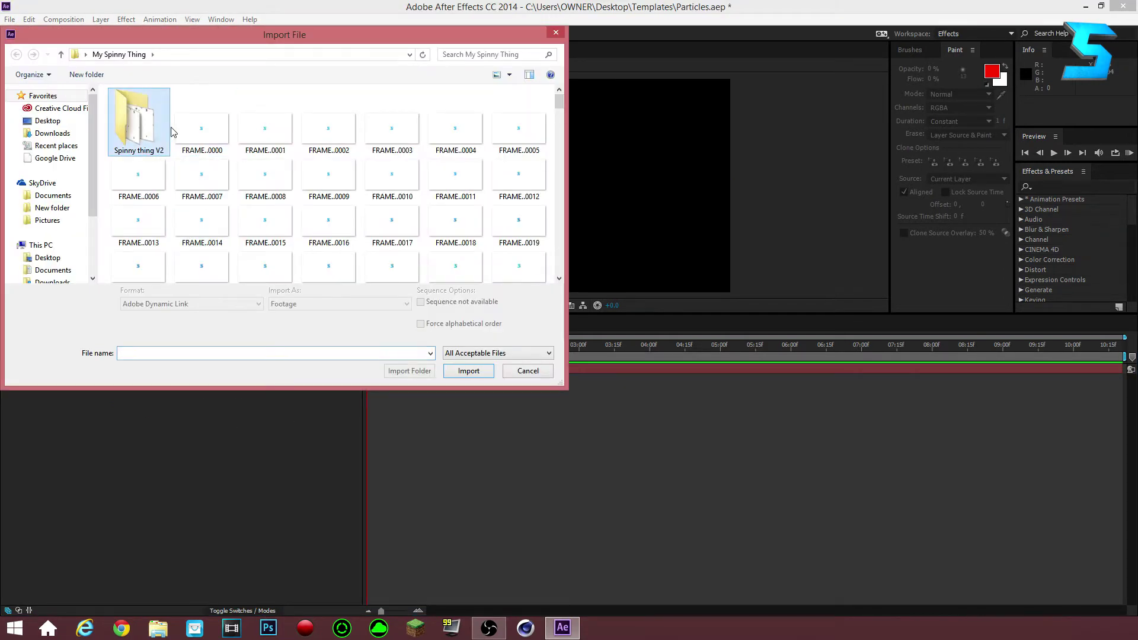
click(178, 133)
click(465, 368)
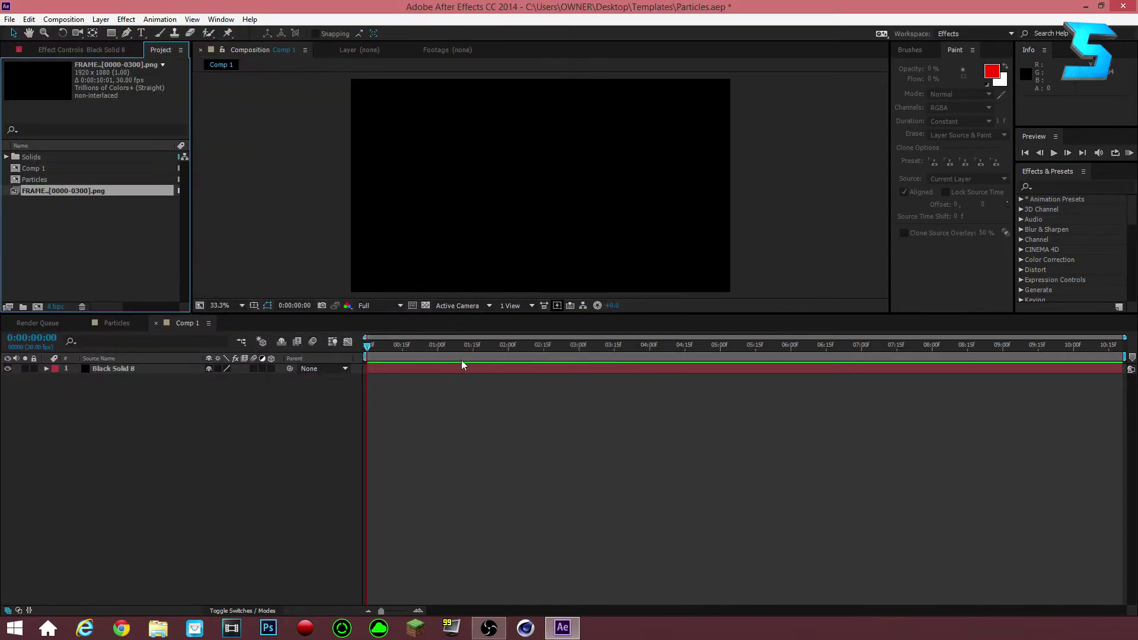
- Place the logo sequence above Black Solid 8 in Comp 1 and scrub the S animation
drag(49, 193, 135, 366)
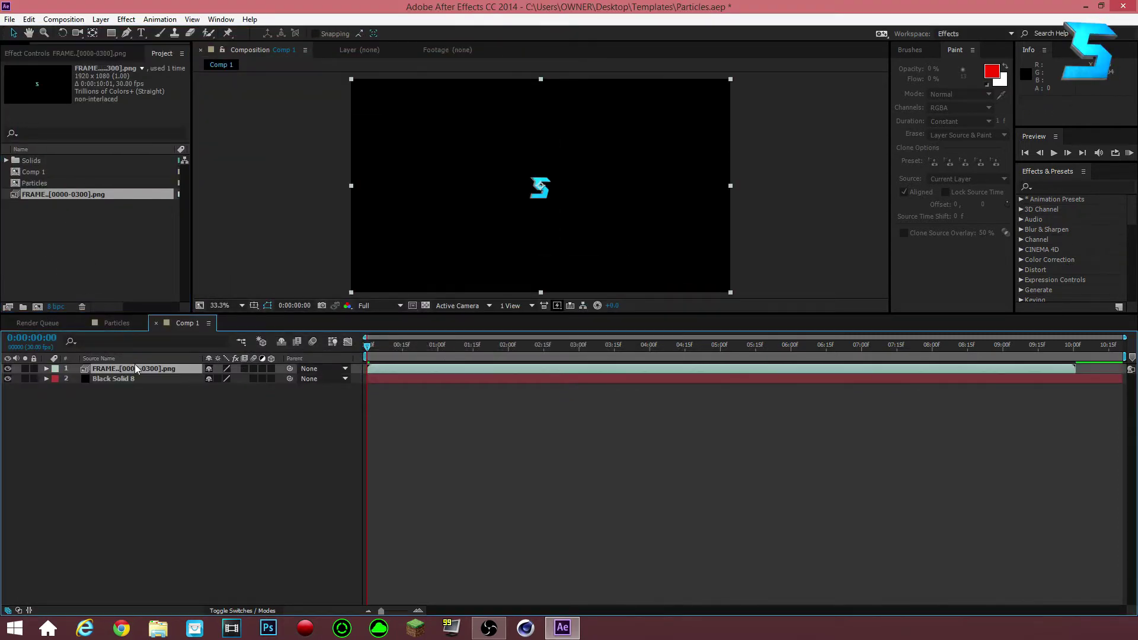
drag(431, 348, 570, 344)
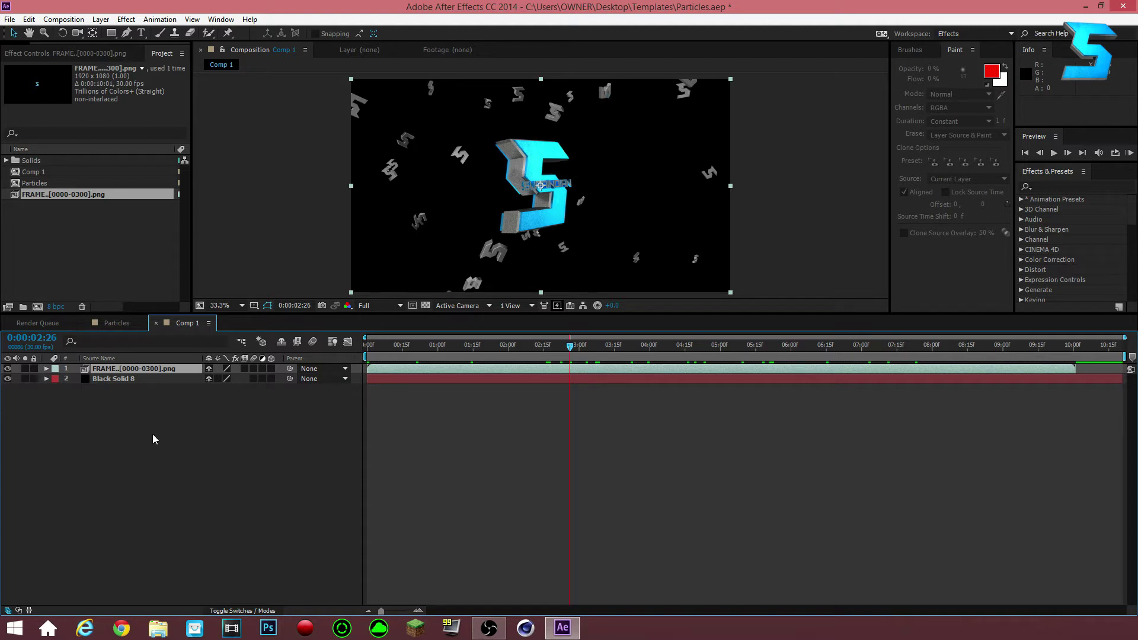
click(181, 429)
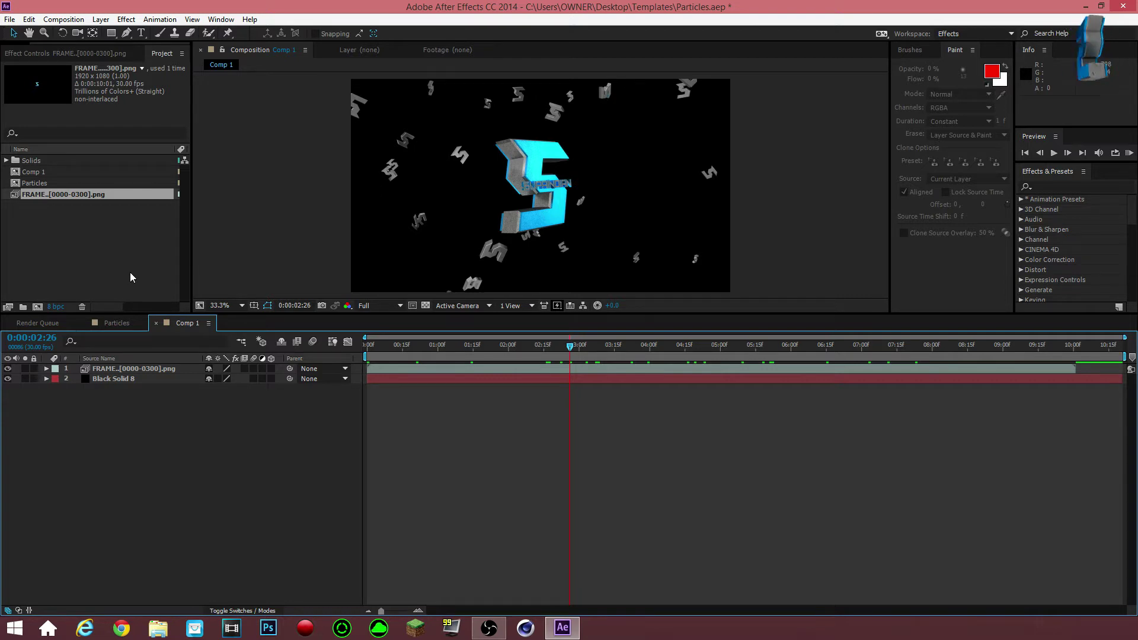
click(134, 370)
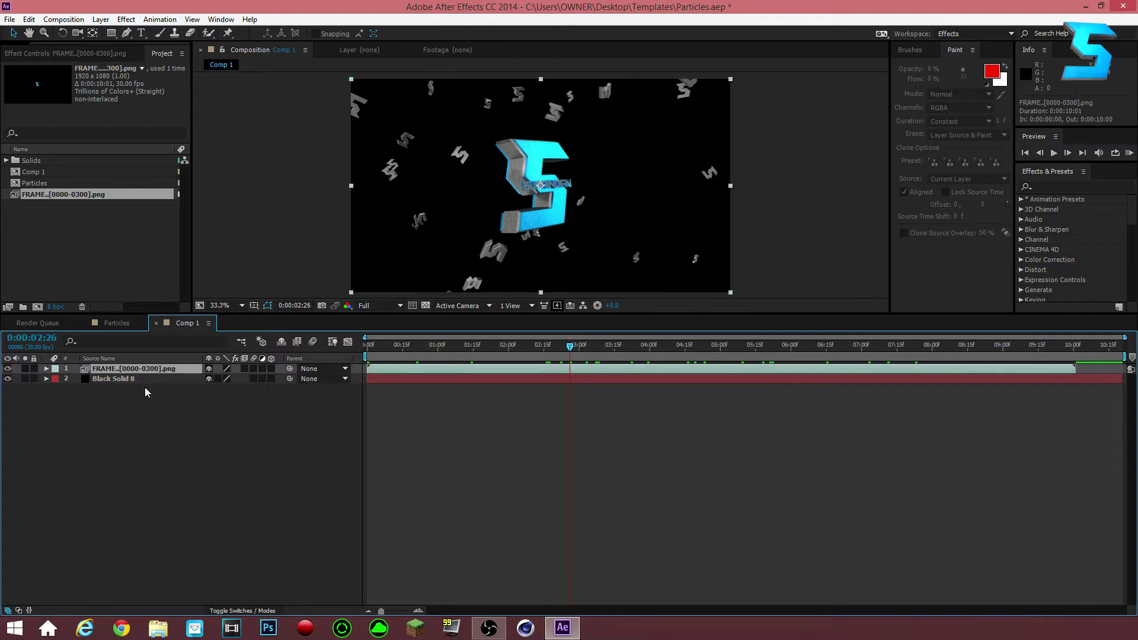
click(150, 397)
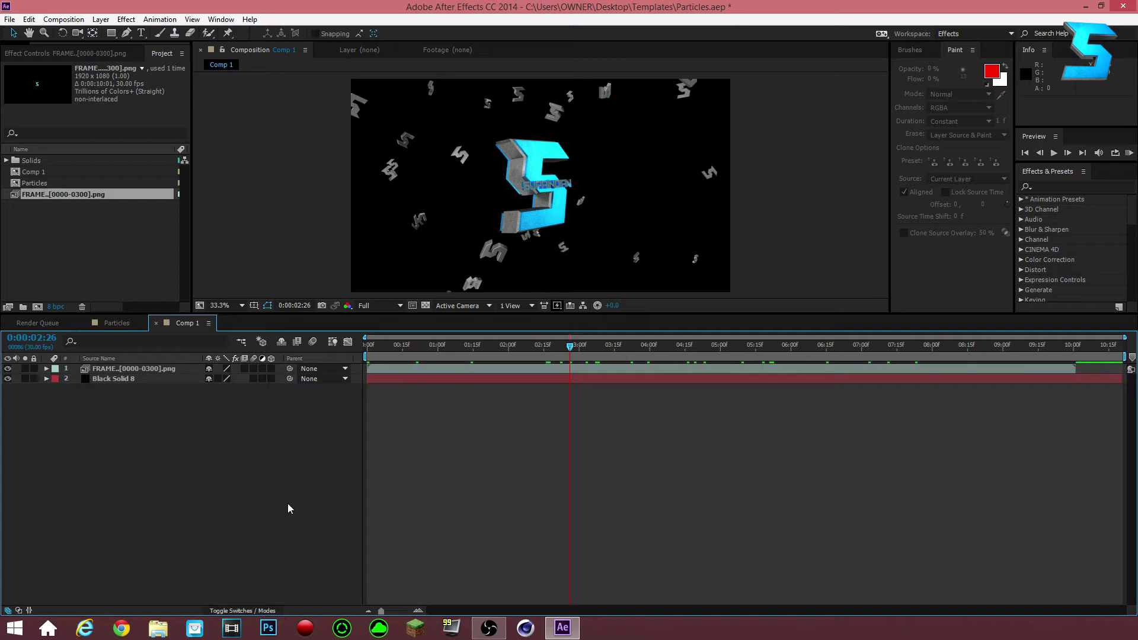
- Add Adjustment Layer 12 on top of Comp 1 and select it
right_click(163, 462)
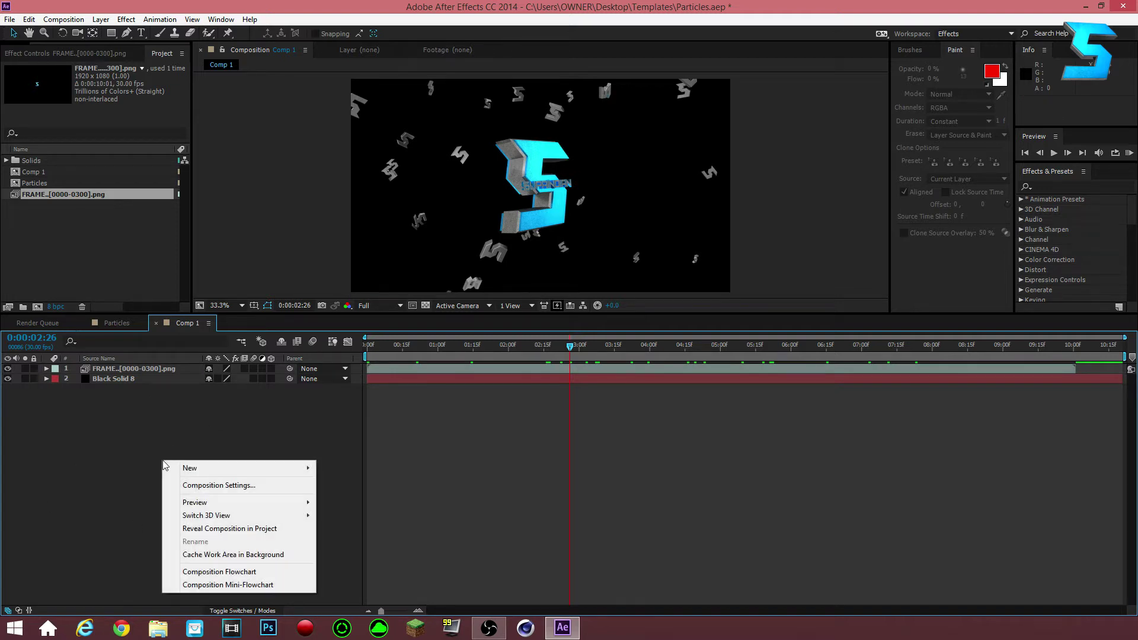
mouse_move(213, 469)
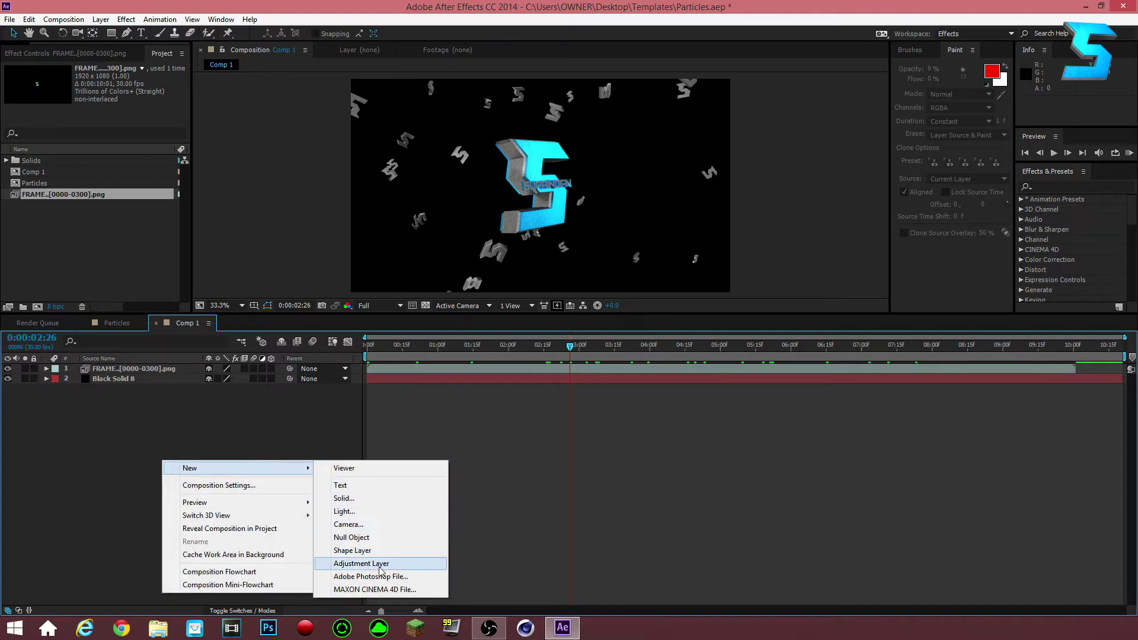
click(371, 564)
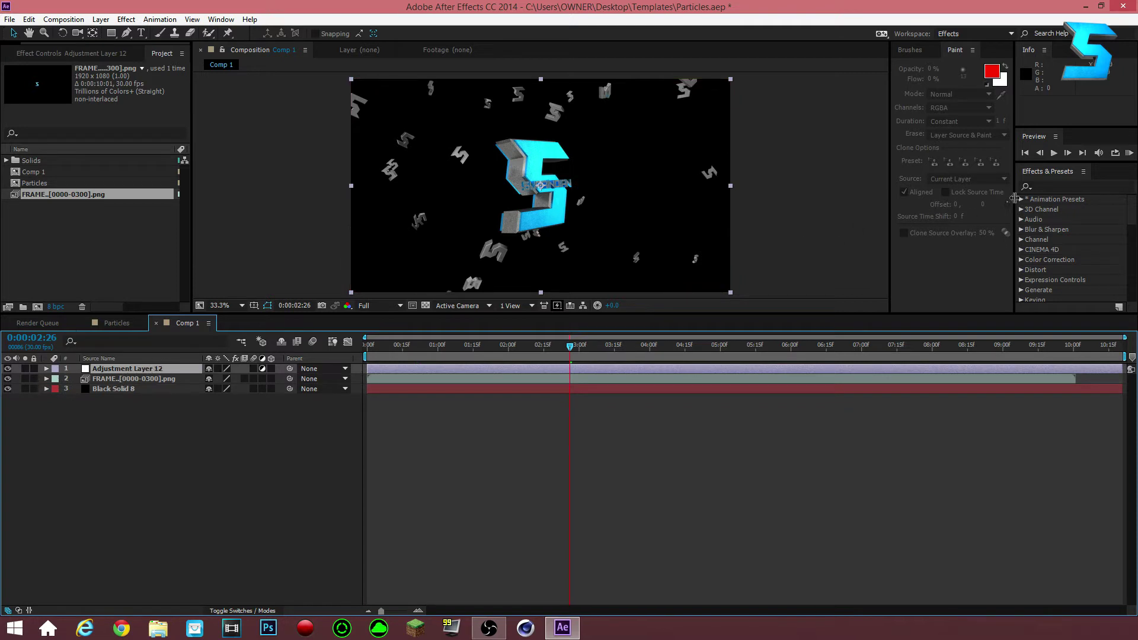
click(189, 367)
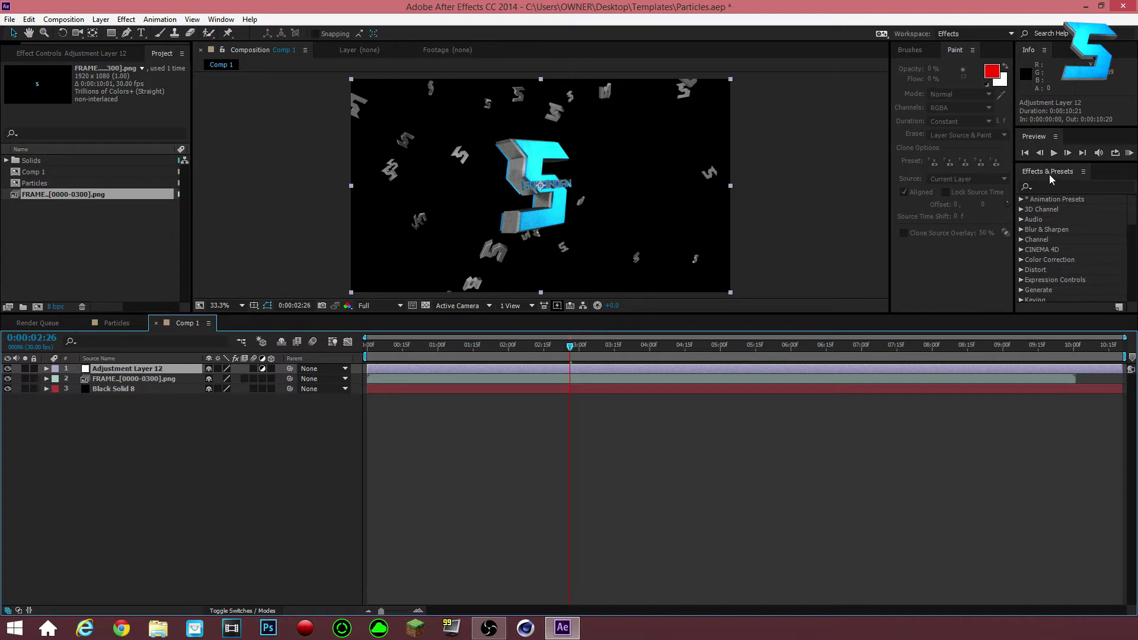
- Search Effects & Presets for 'hue' to list Hue/Saturation
click(231, 21)
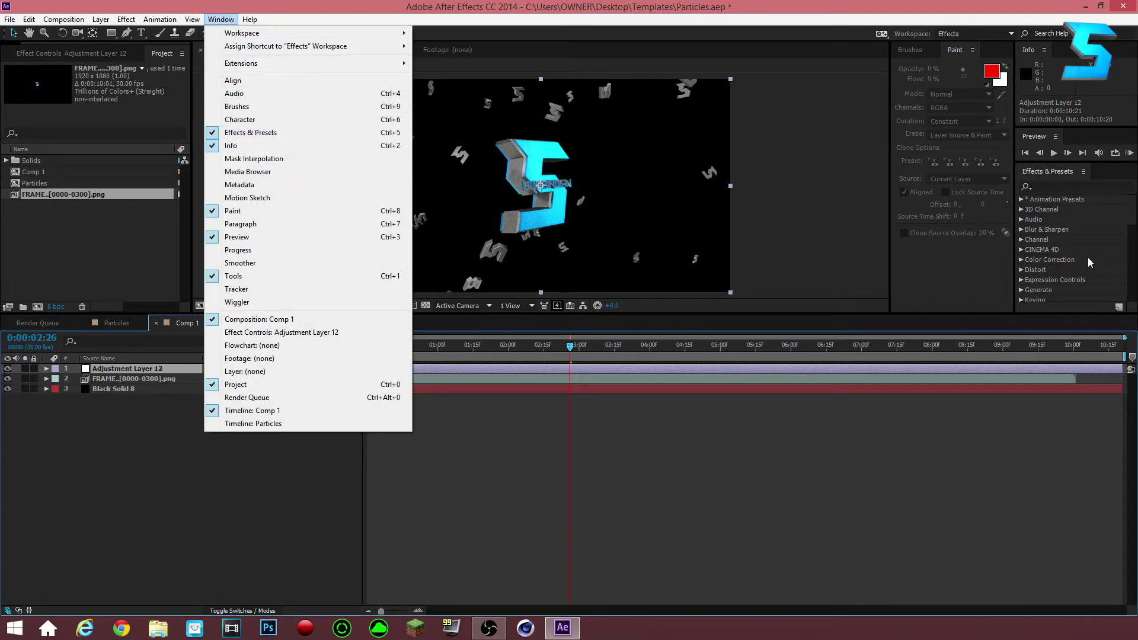
click(1064, 197)
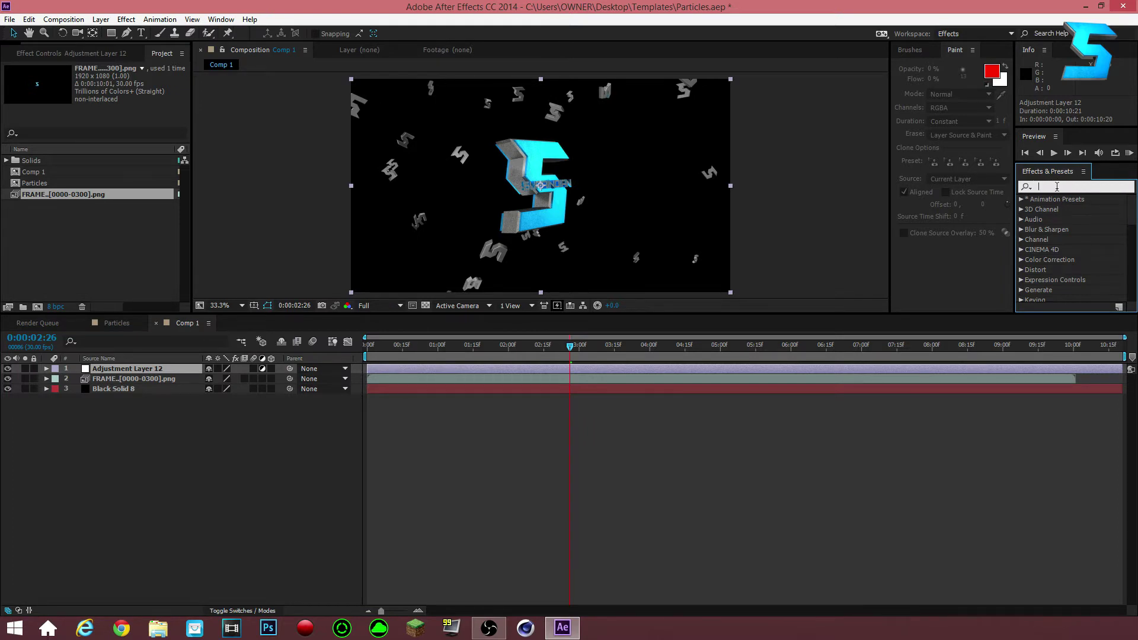
text(hue)
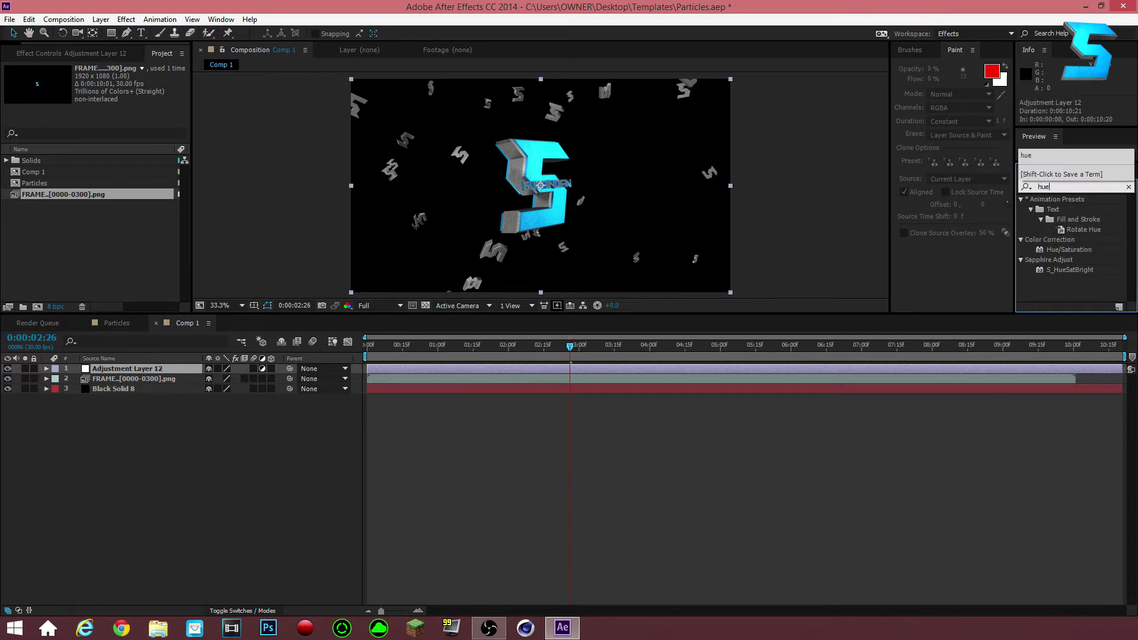
- Apply Hue/Saturation to Adjustment Layer 12 and twirl open its Effects properties
double_click(1062, 249)
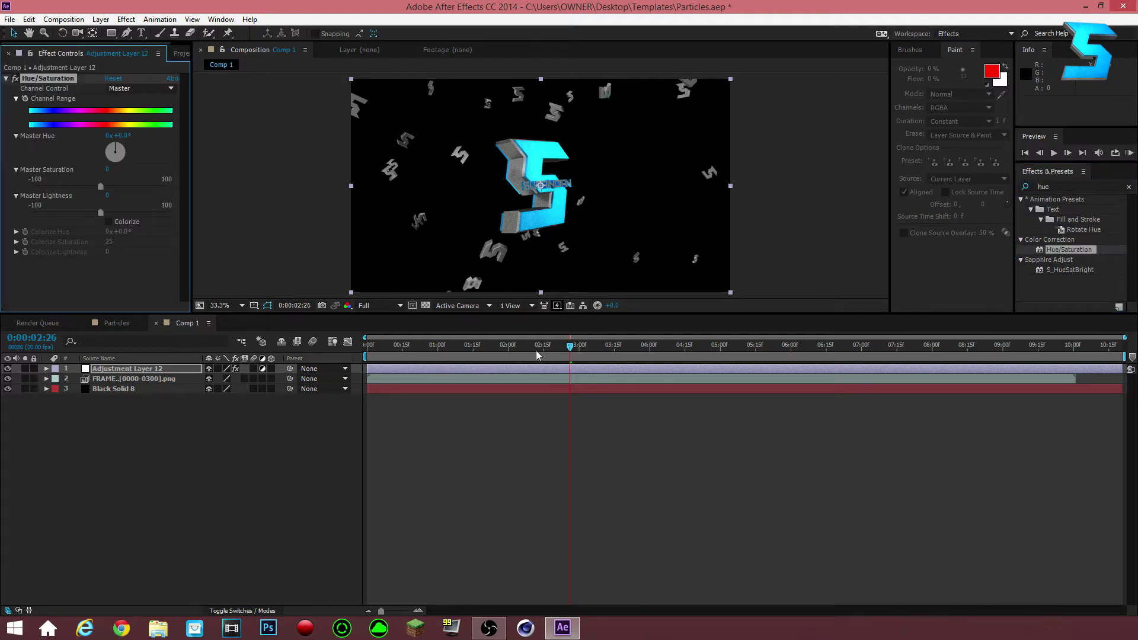
click(46, 368)
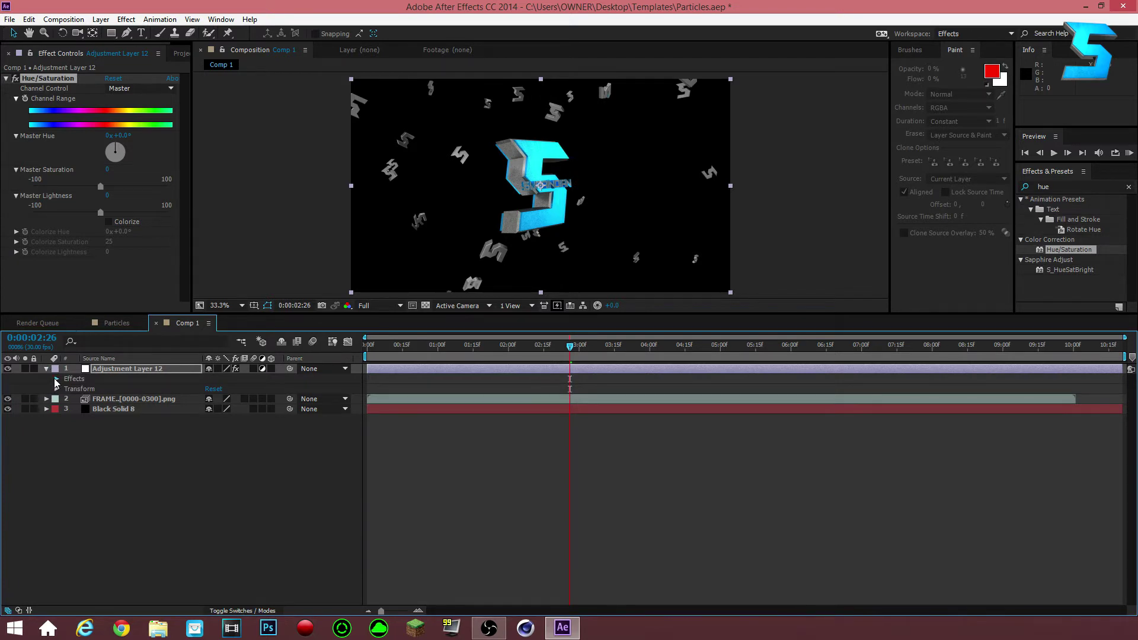
click(56, 379)
click(67, 389)
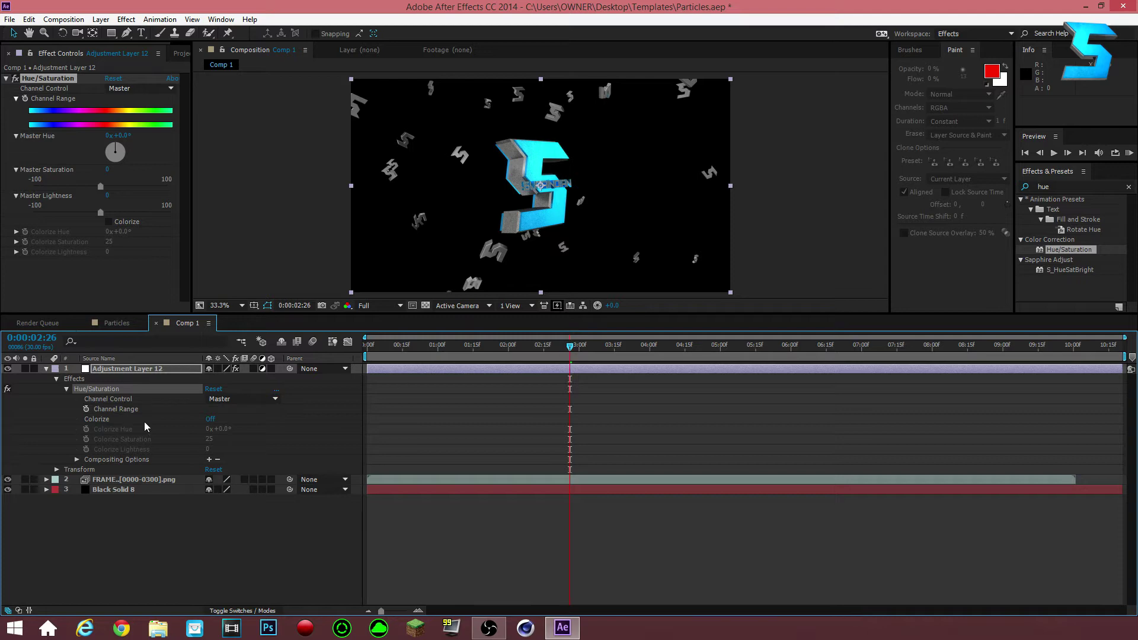
- Start the work area at 2:25, keyframe Channel Range at 3:04, and set Master Hue +84° at 3:05
click(570, 354)
drag(364, 355, 562, 355)
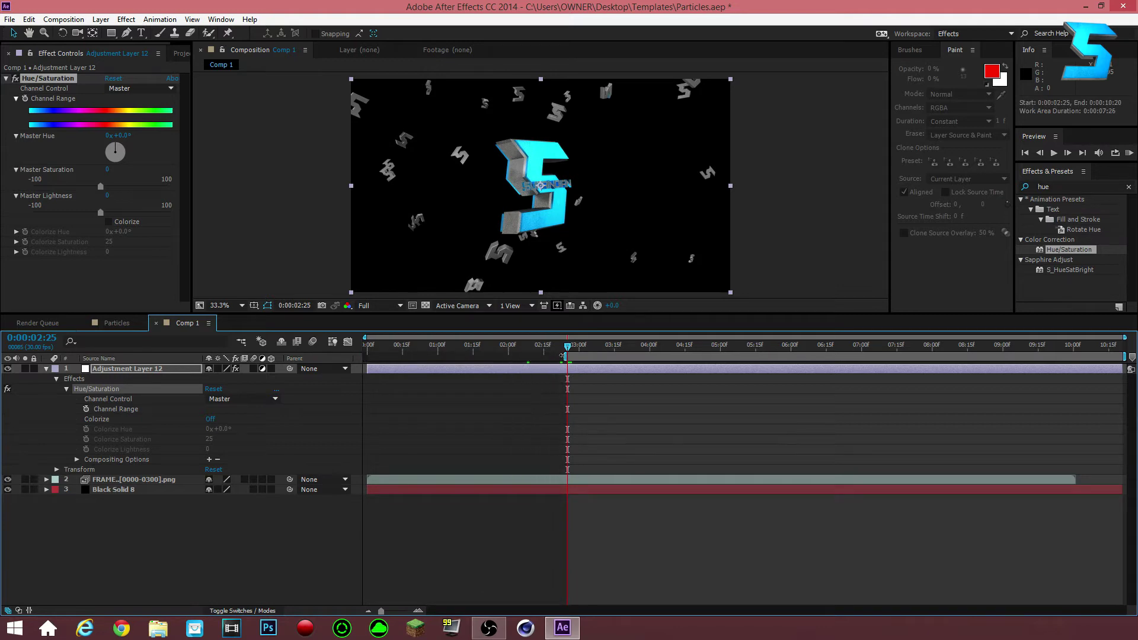
click(586, 353)
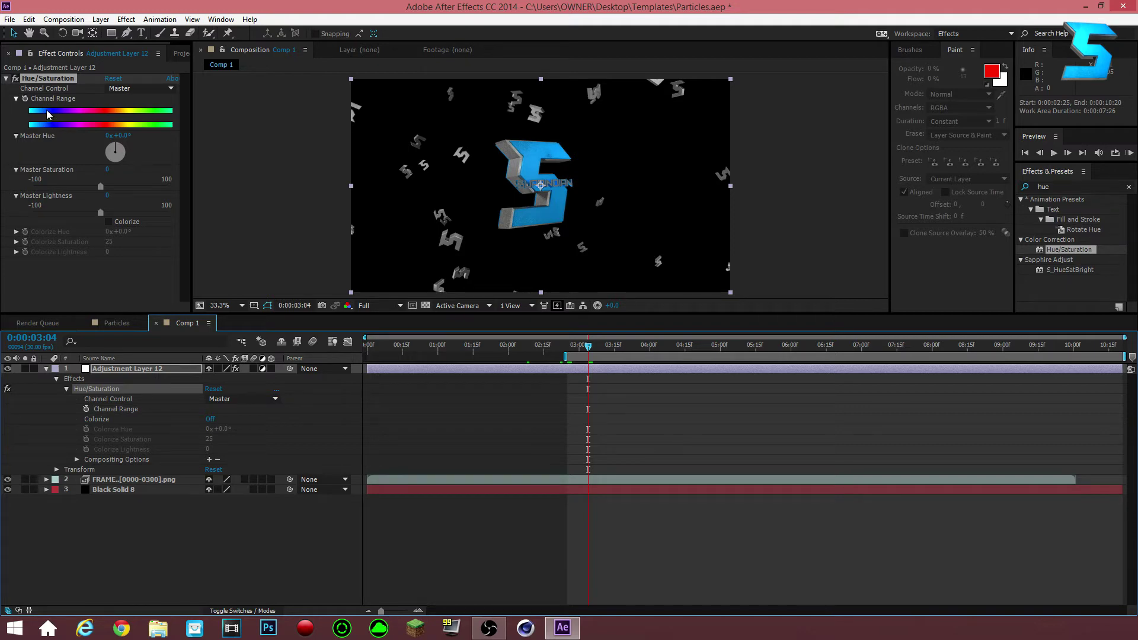
click(86, 410)
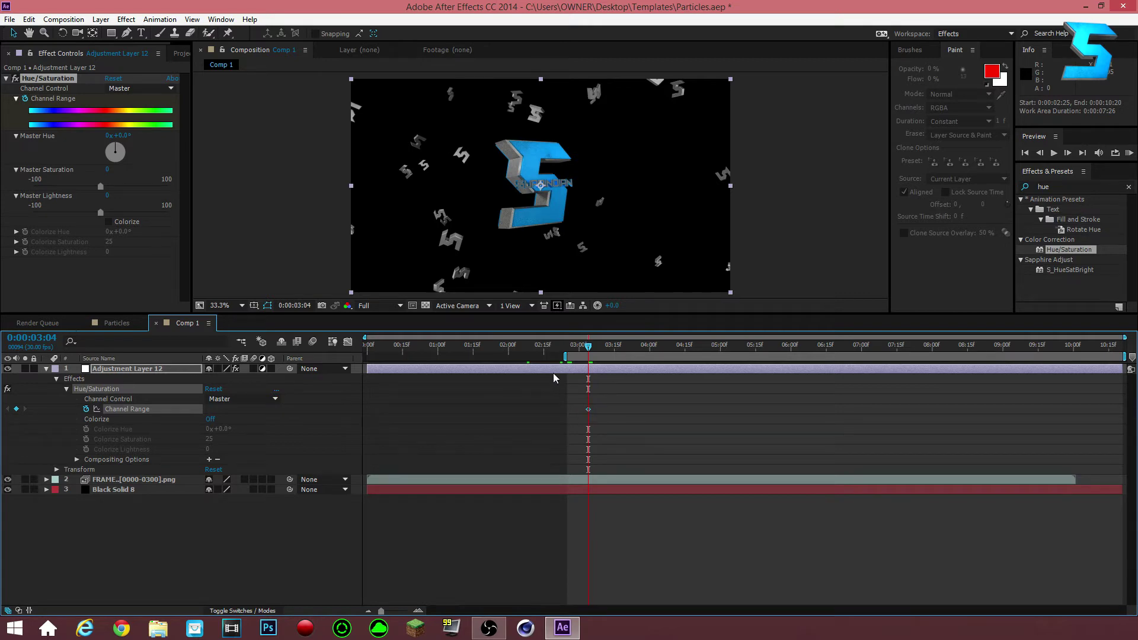
key(Page_Down)
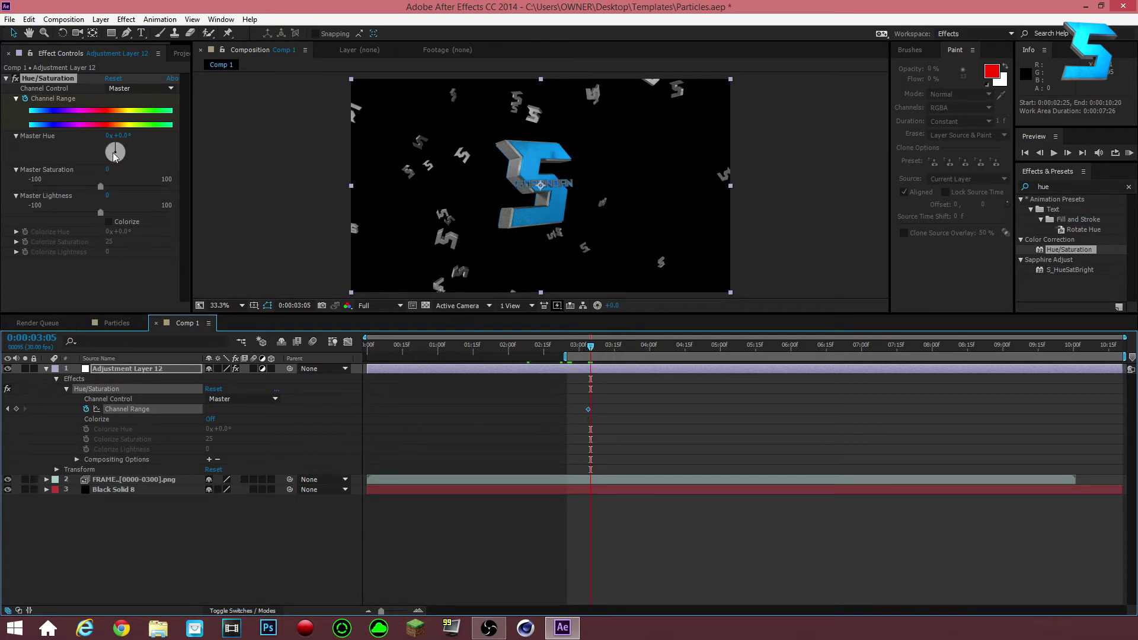
drag(116, 148, 132, 156)
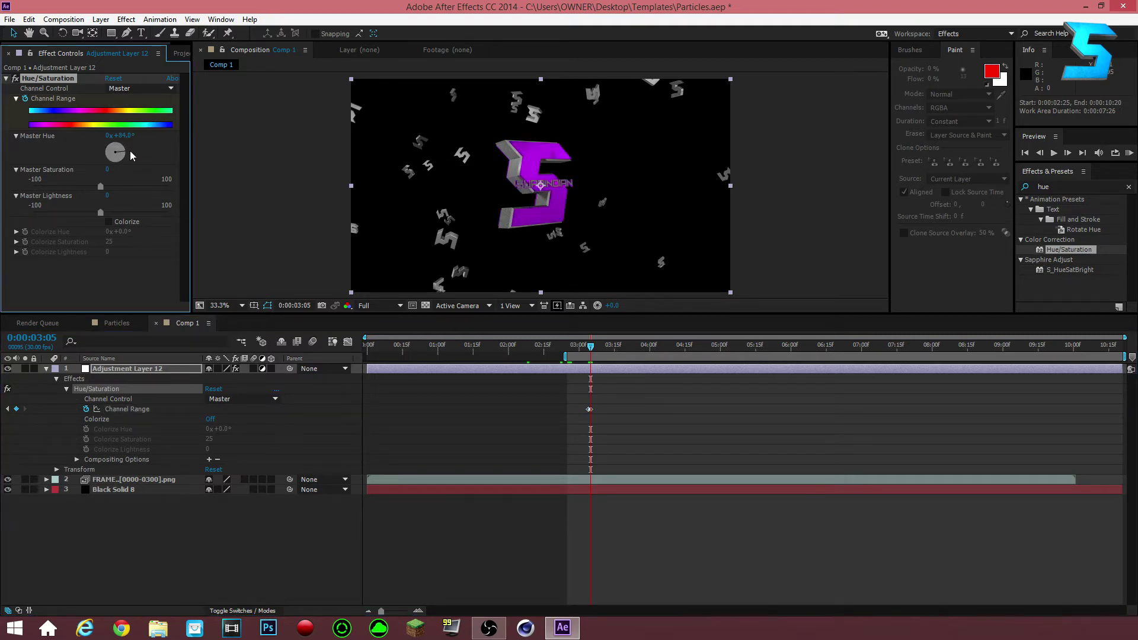
- In the Particles composition, inspect Adjustment Layer 2 and select the Form layer Black Solid 7
click(109, 324)
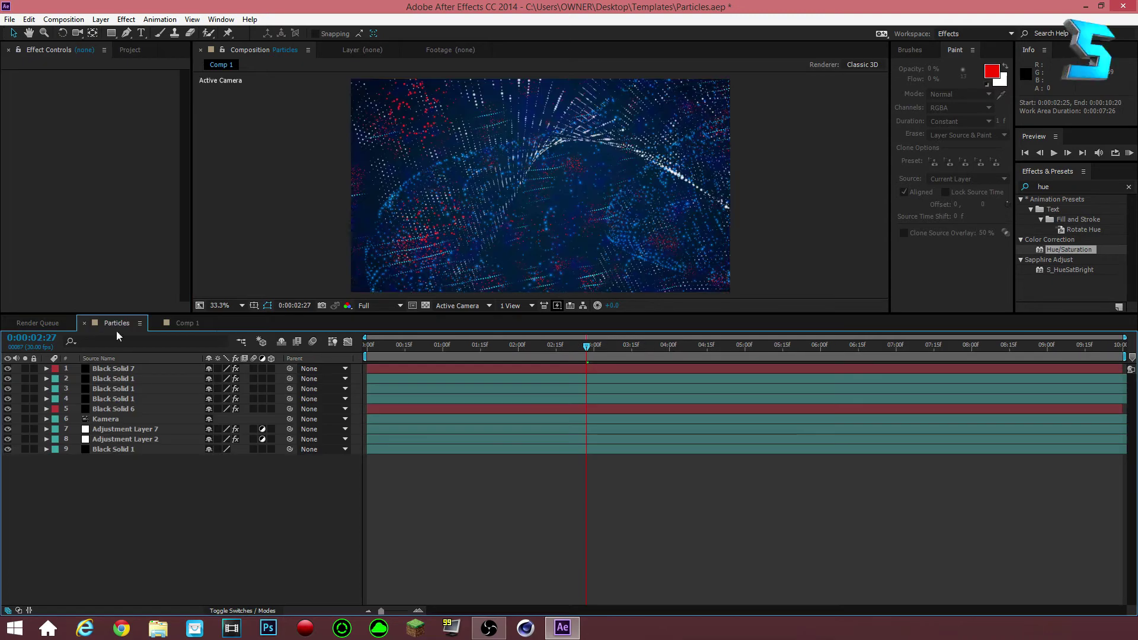
click(113, 449)
click(129, 438)
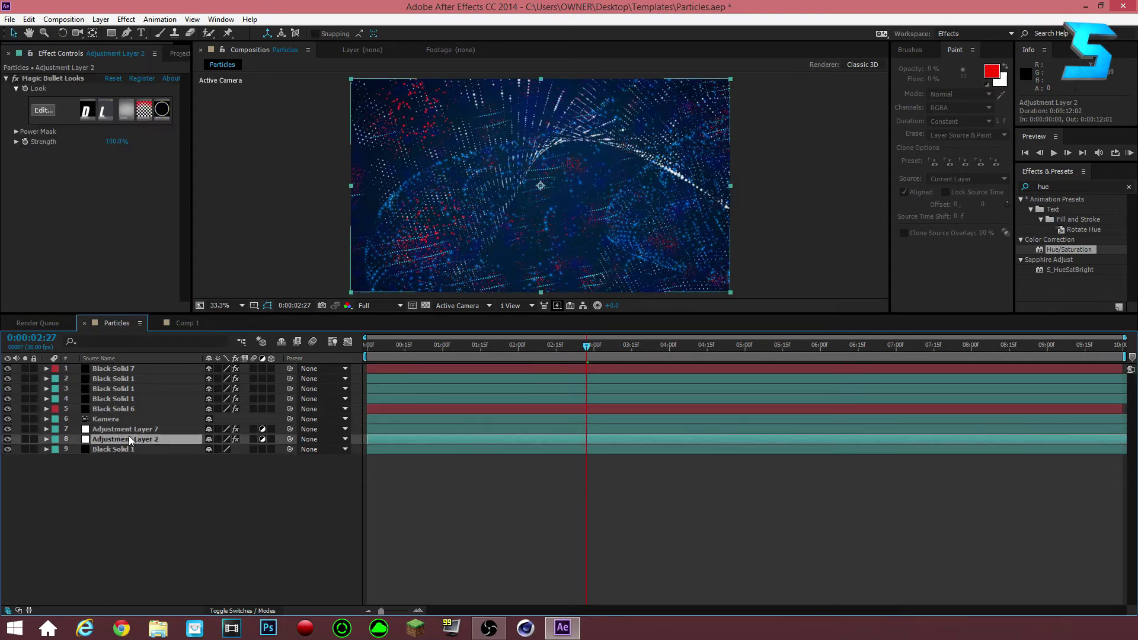
click(89, 367)
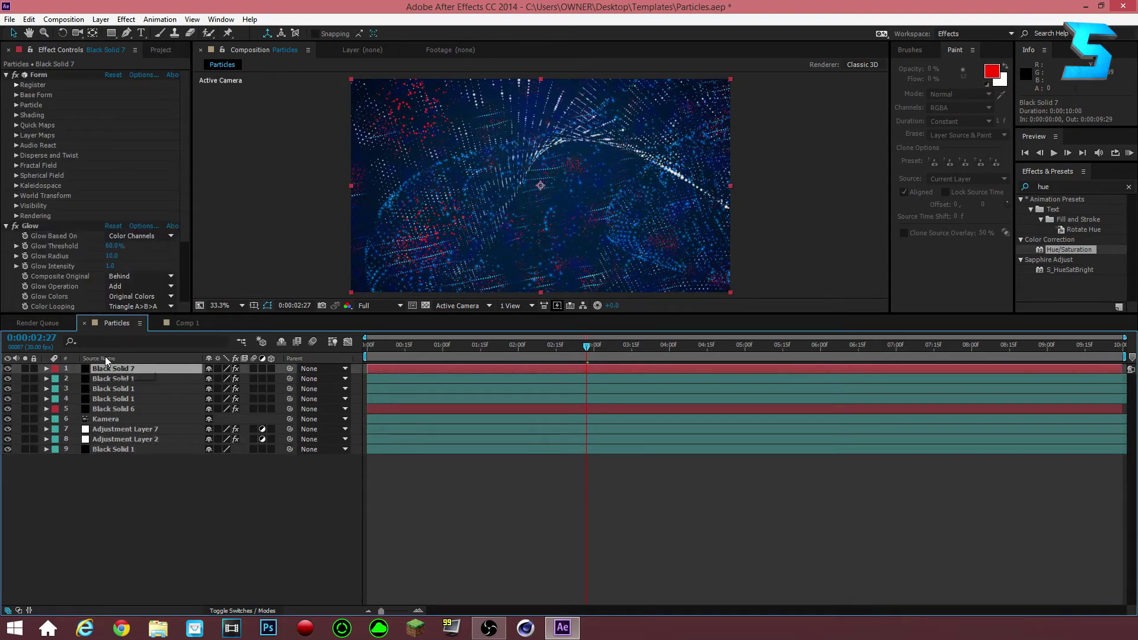
click(188, 325)
- Paste Black Solid 7 into Comp 1 and move it below Adjustment Layer 12
key(ctrl+v)
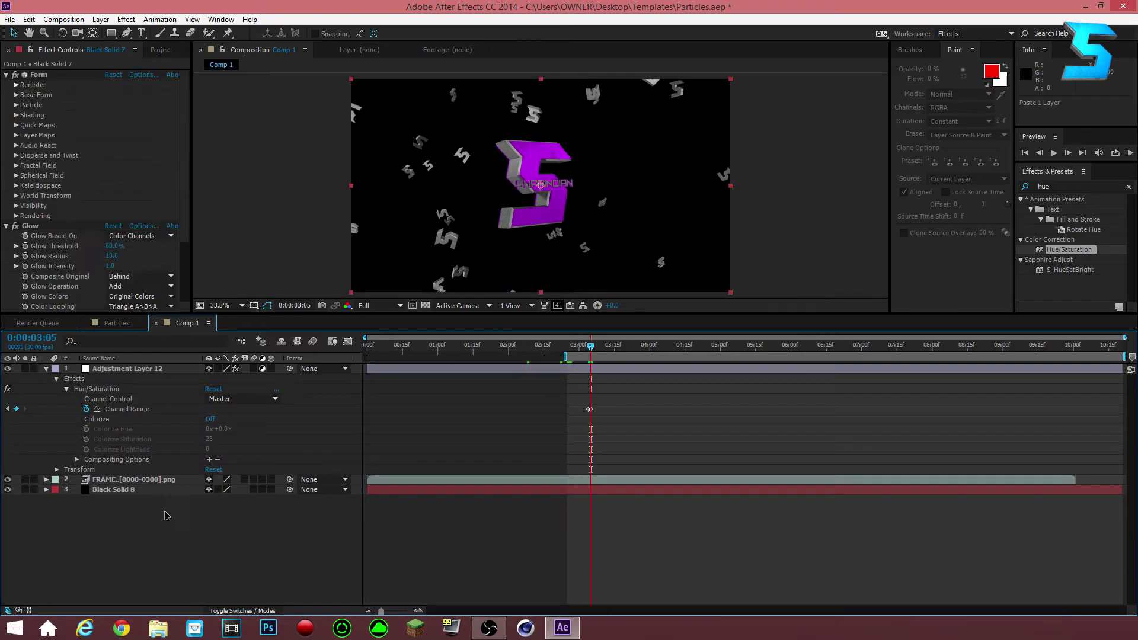
drag(122, 369, 156, 498)
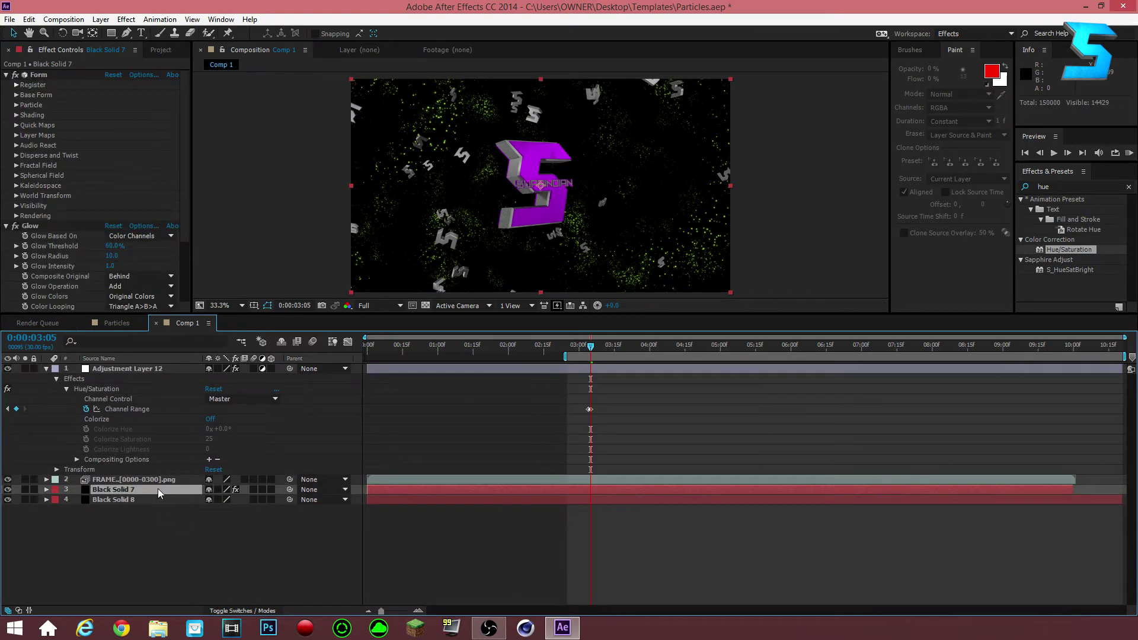
click(47, 490)
click(46, 490)
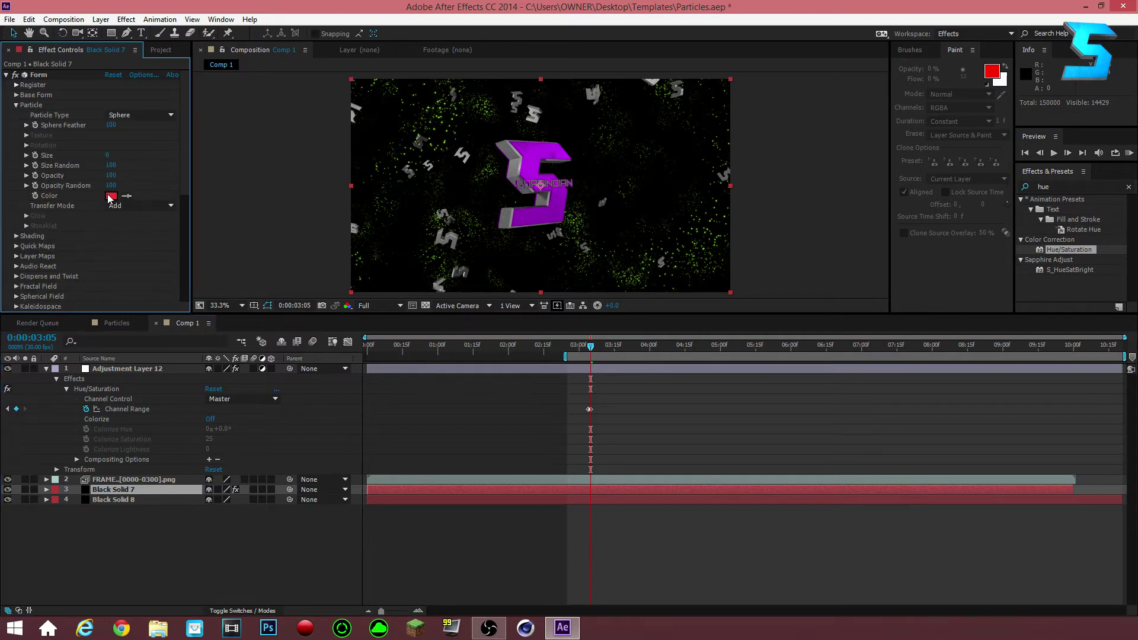
- Change the Form particle colour to bright cyan 00FFFC, then reselect Adjustment Layer 12 at 3:04
click(110, 196)
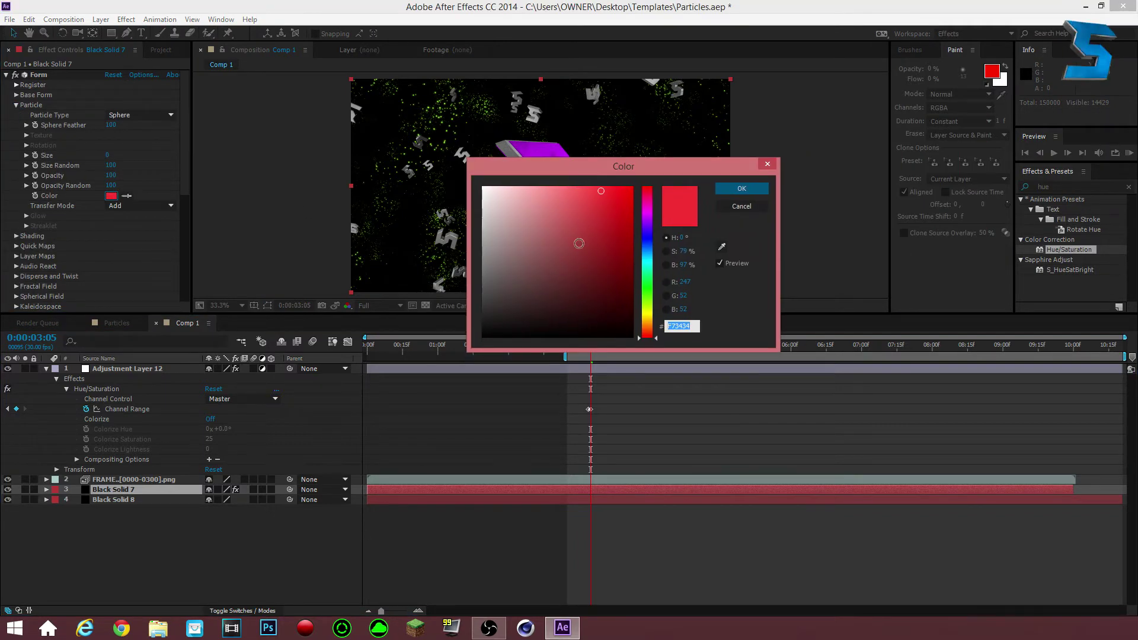
drag(648, 329, 648, 266)
drag(650, 178, 650, 180)
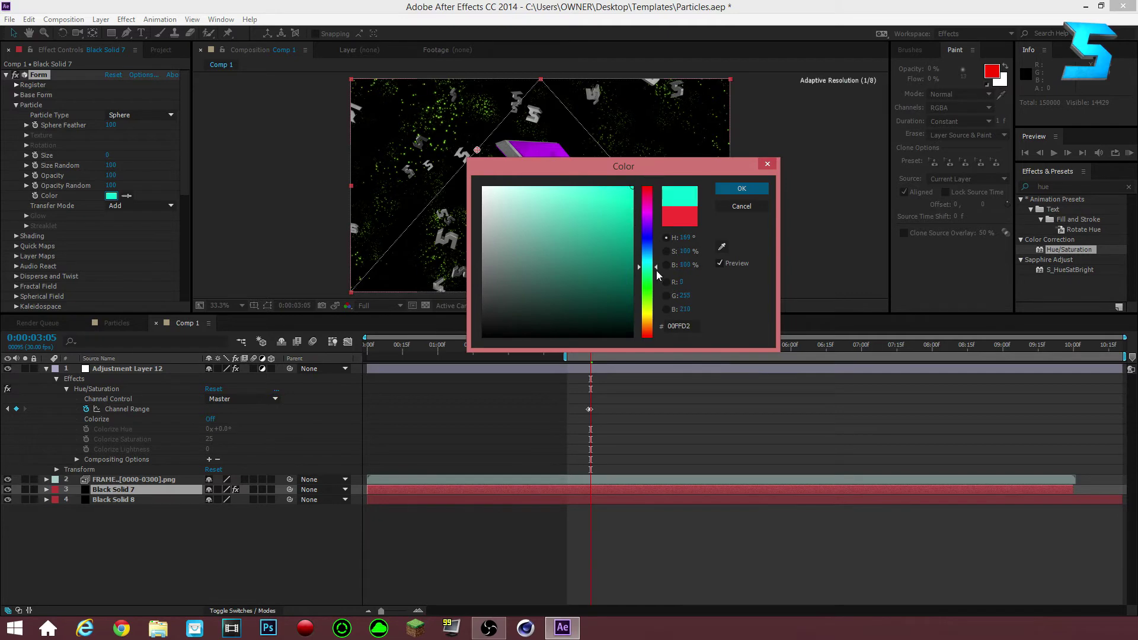
click(742, 189)
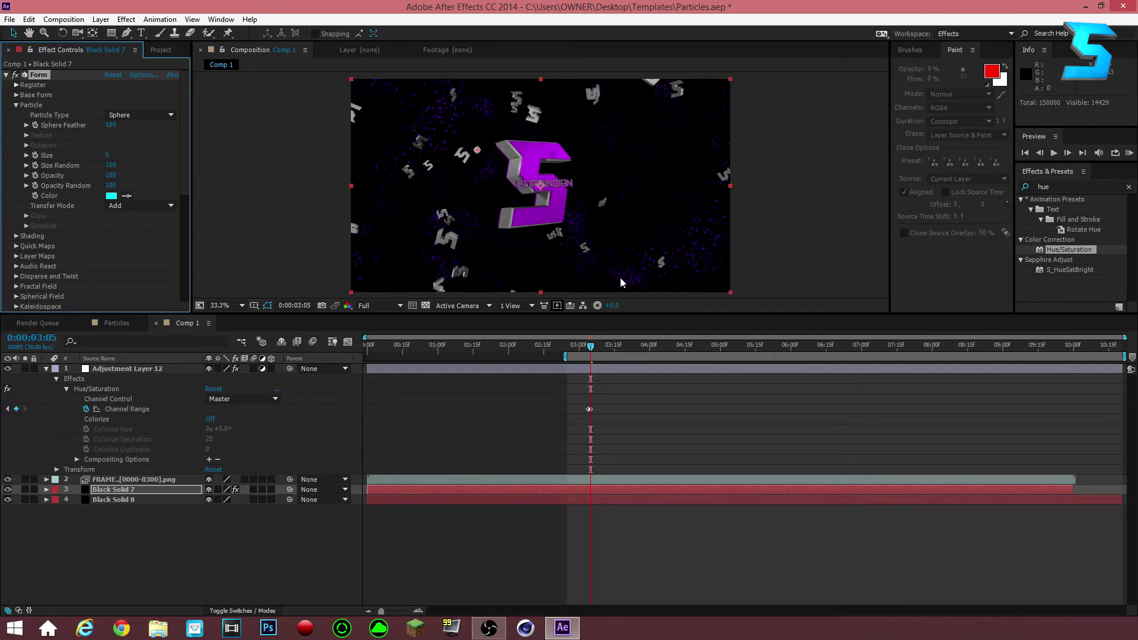
drag(590, 348, 588, 348)
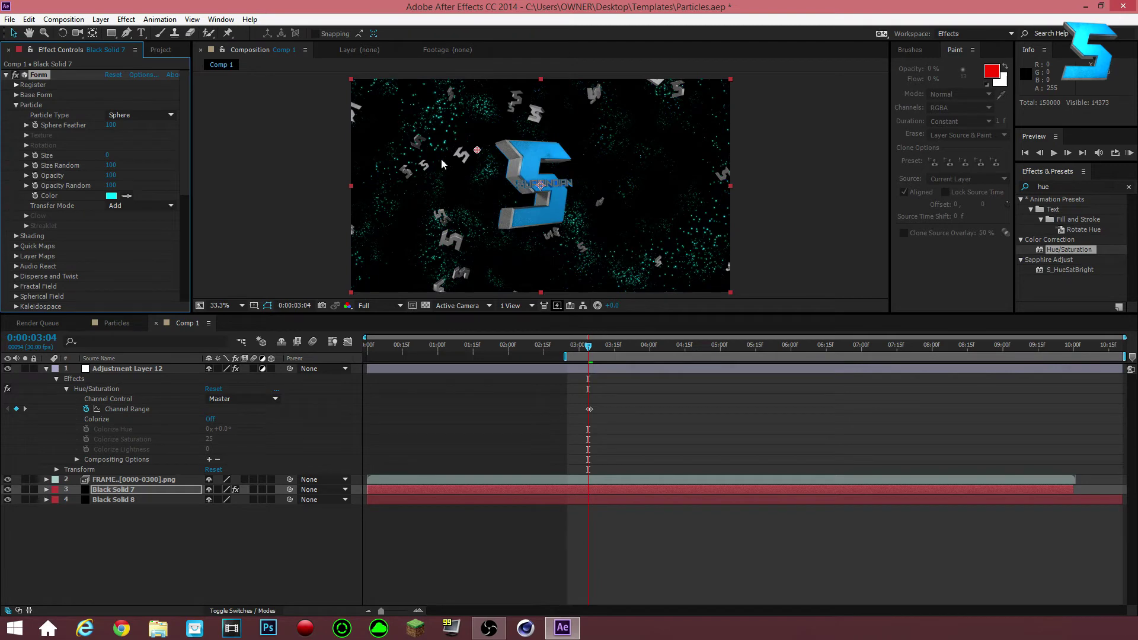
click(127, 371)
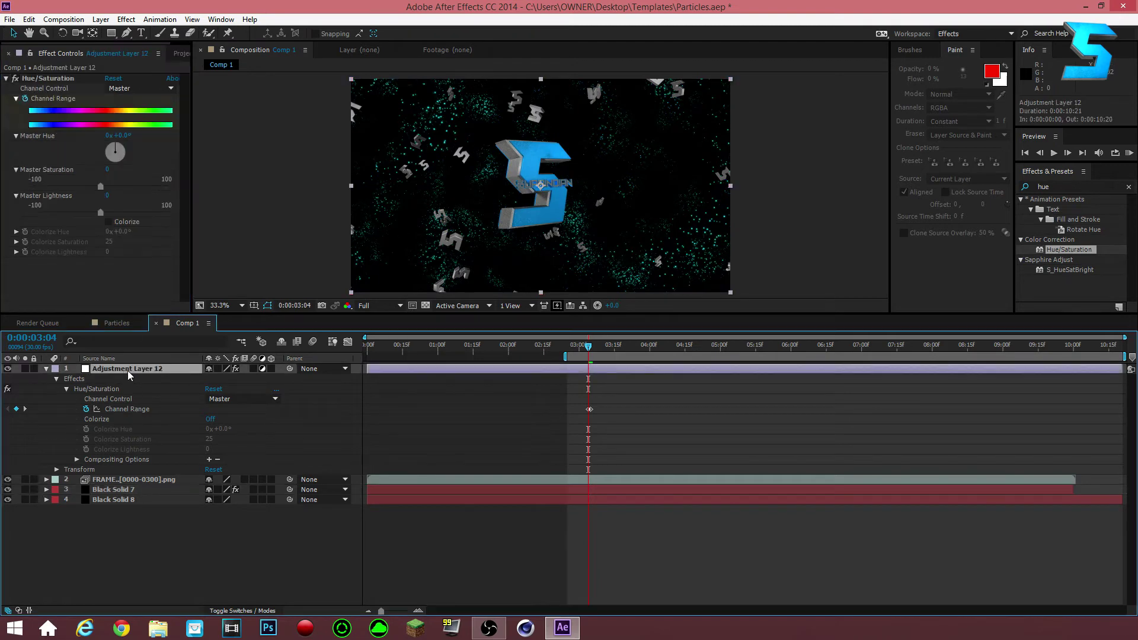
- Keyframe Channel Range at 3:12, then turn the hue to 178° (orange) at 3:13
key(Page_Down)
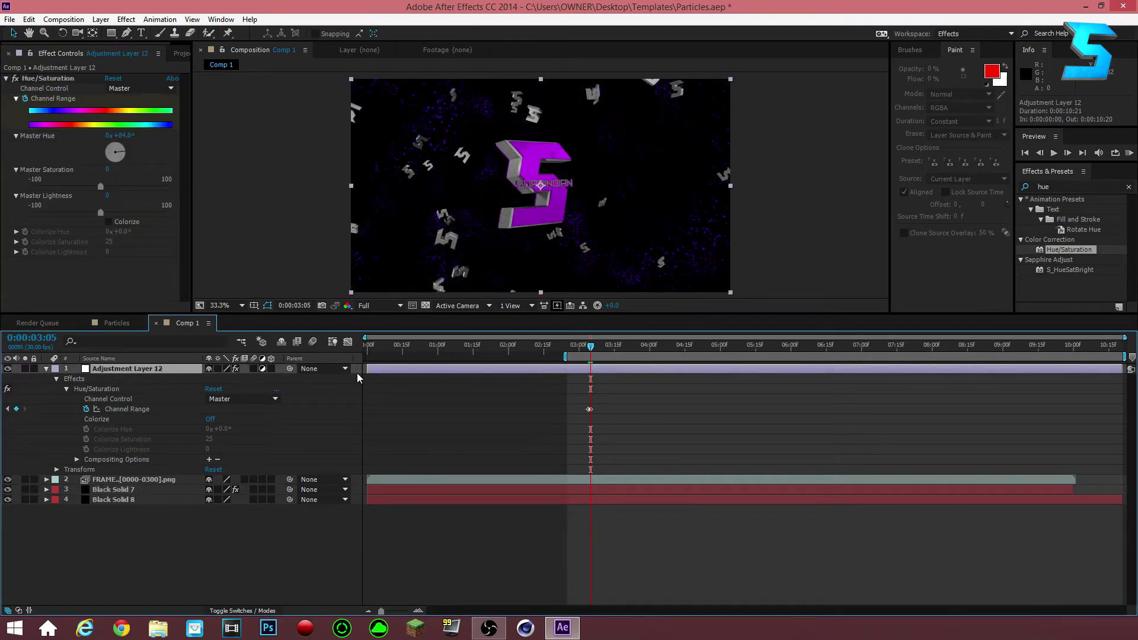
drag(608, 353, 609, 353)
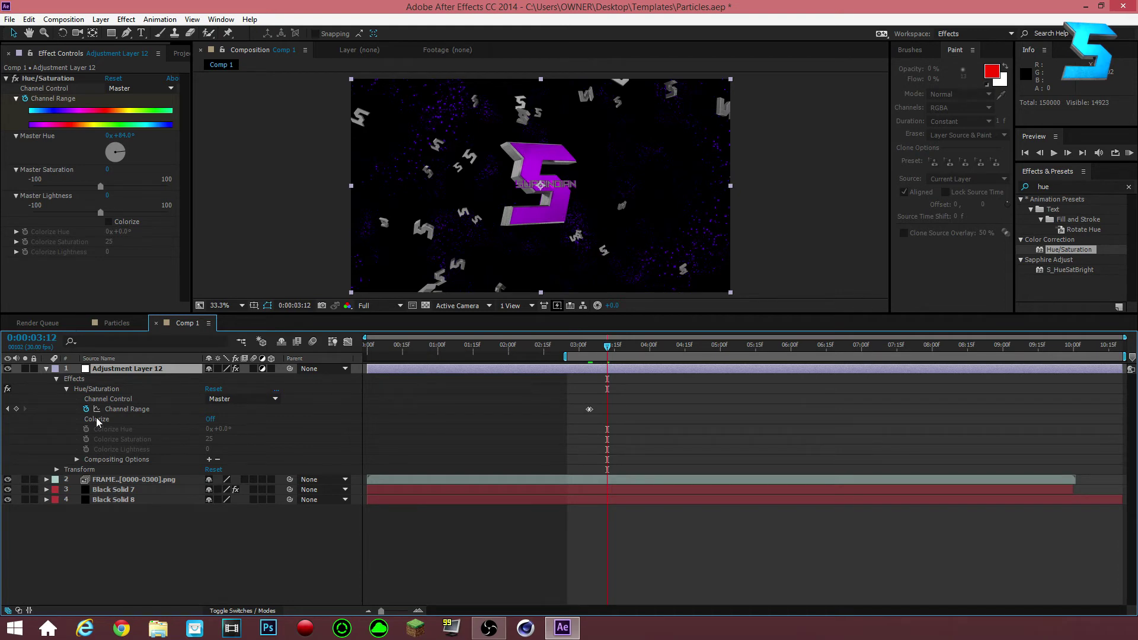
click(16, 409)
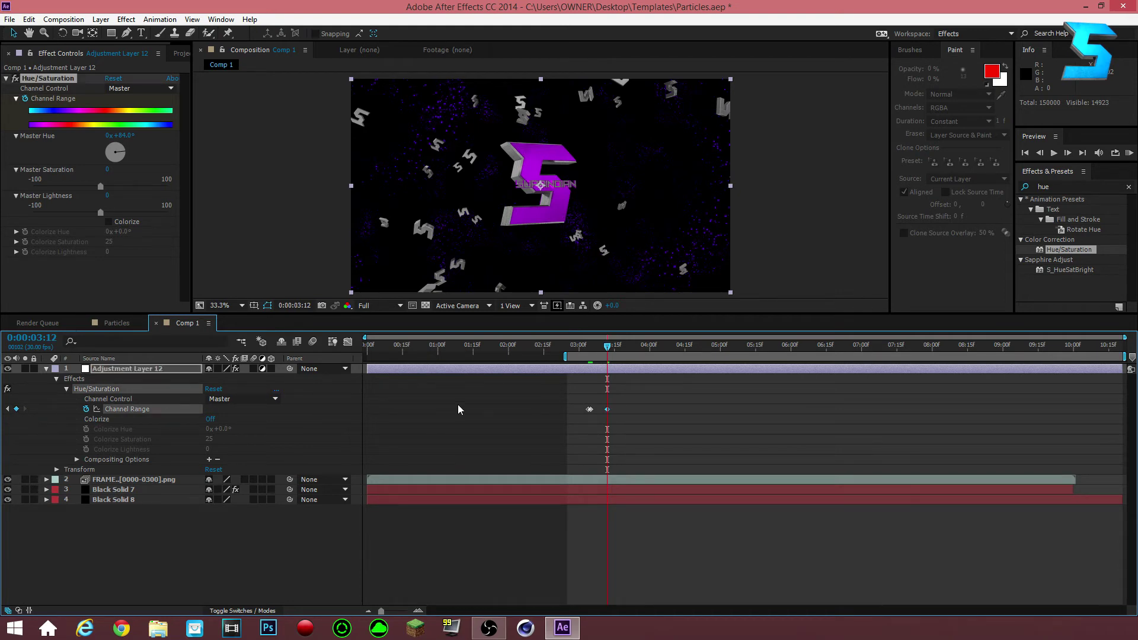
mouse_move(591, 410)
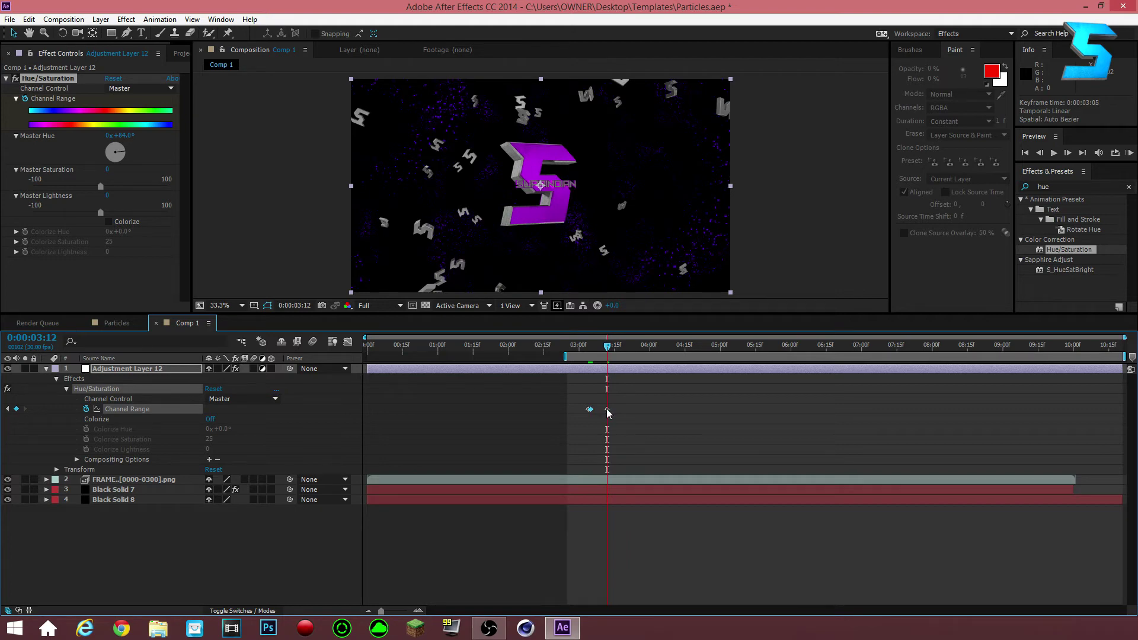
key(Page_Down)
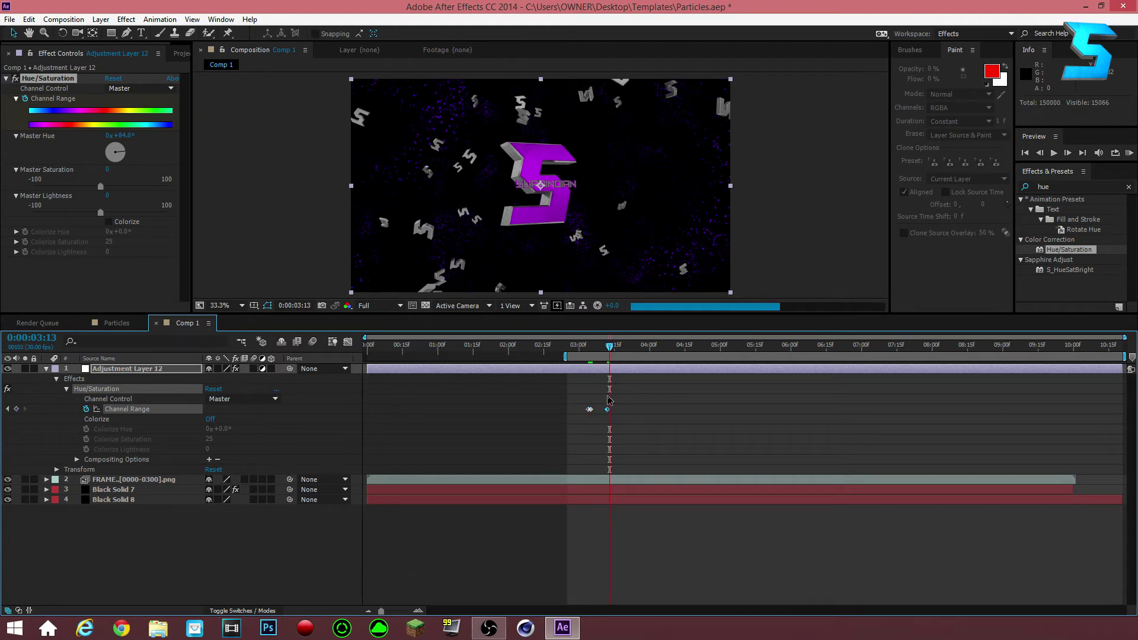
drag(122, 157, 113, 157)
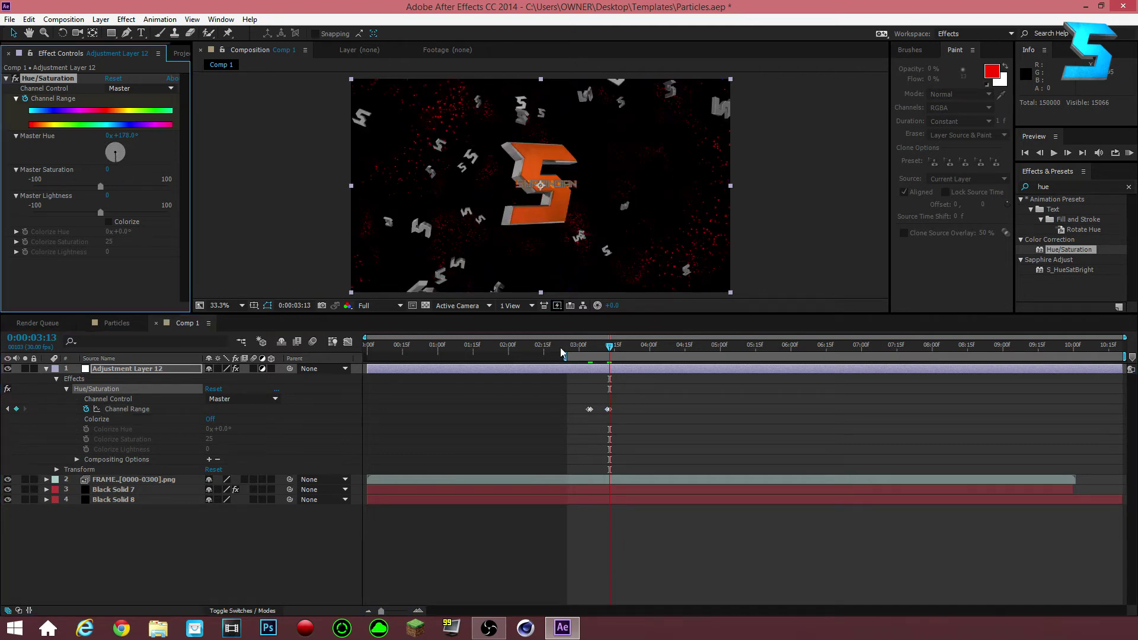
- Keyframe the hue at 3:20, then turn it to 238° (yellow) at 3:21
click(619, 347)
drag(627, 354, 626, 355)
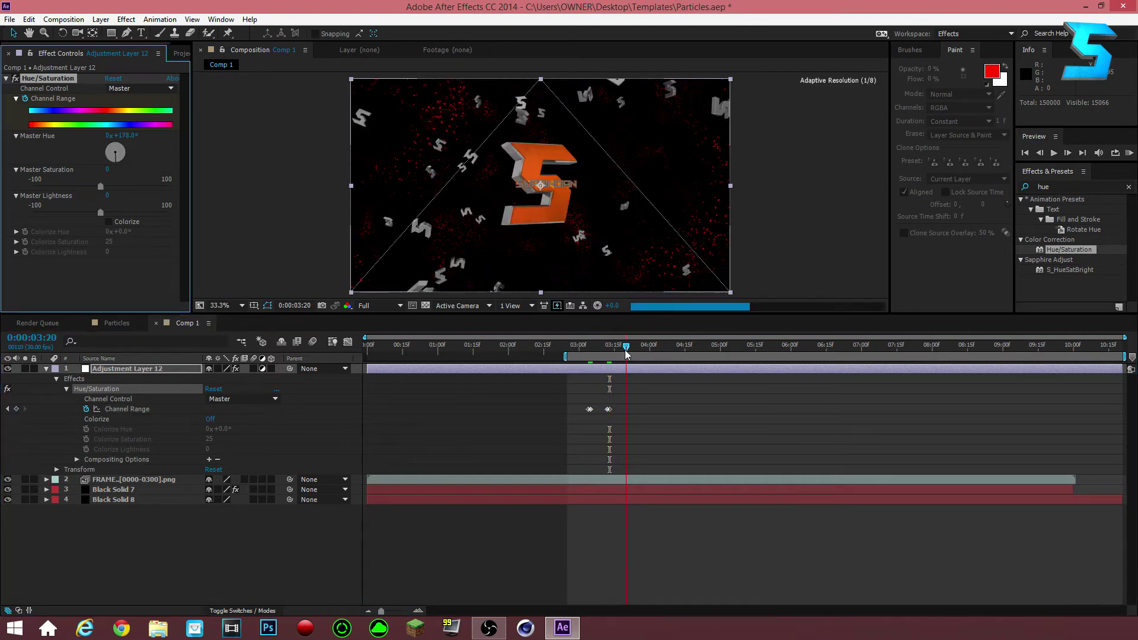
click(17, 409)
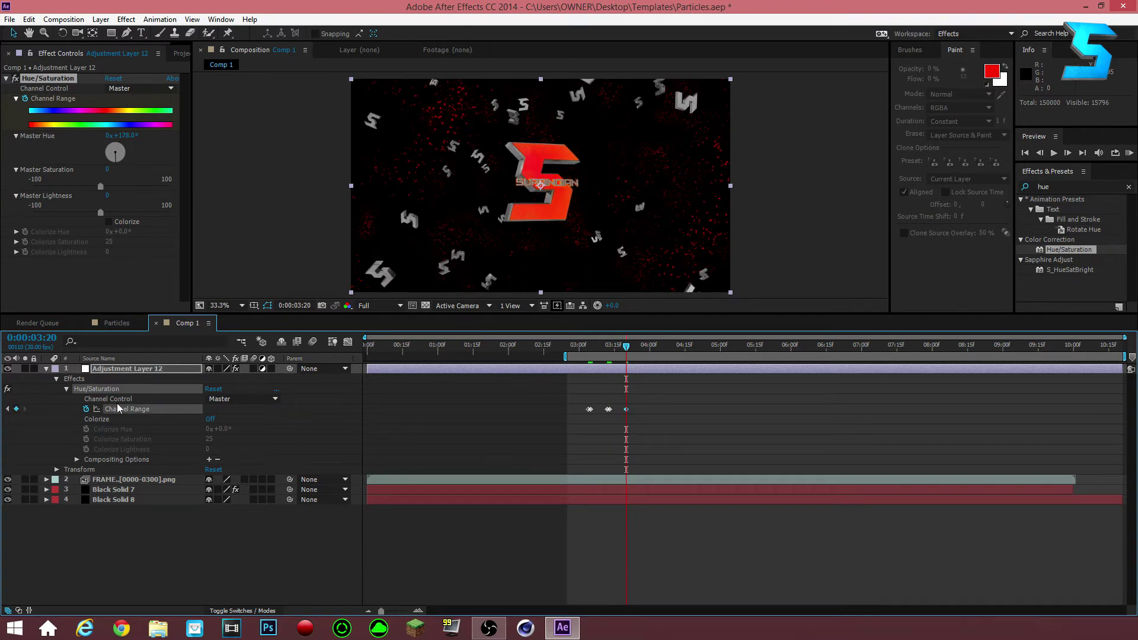
key(Page_Down)
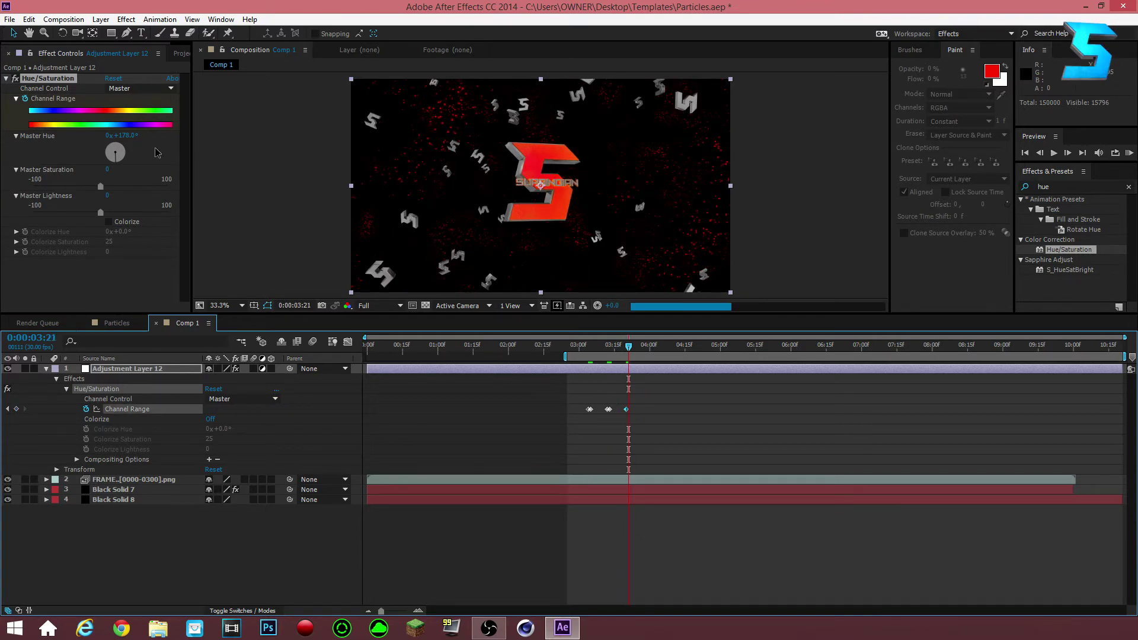
drag(114, 162, 104, 159)
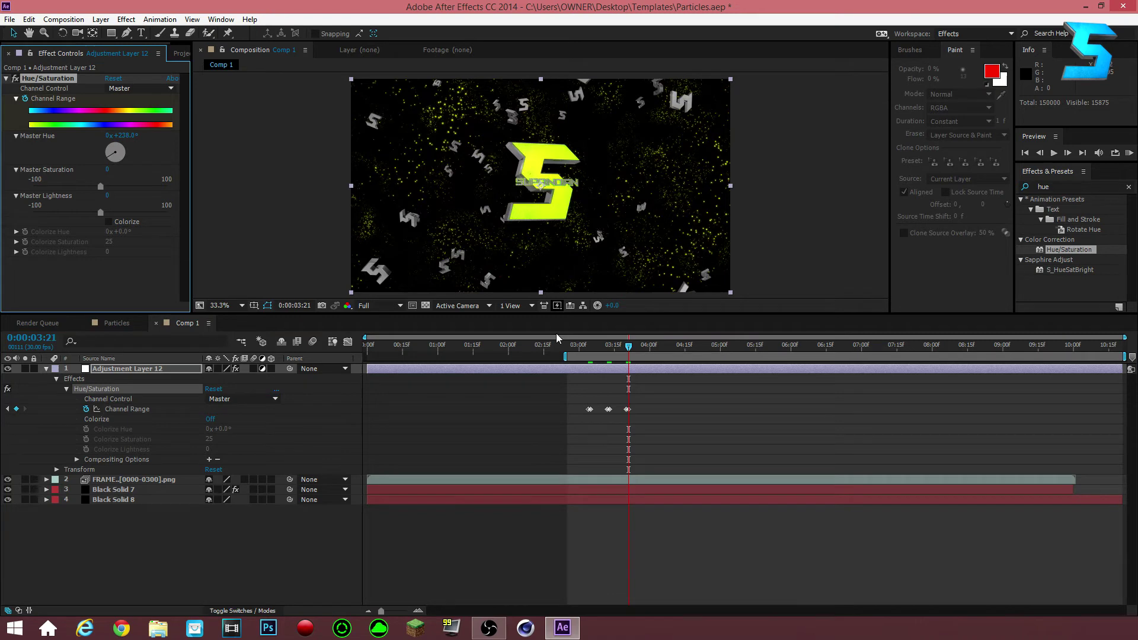
- Keyframe the hue at 4:00, set it to 303° (green), and RAM preview the colour cycle
click(650, 351)
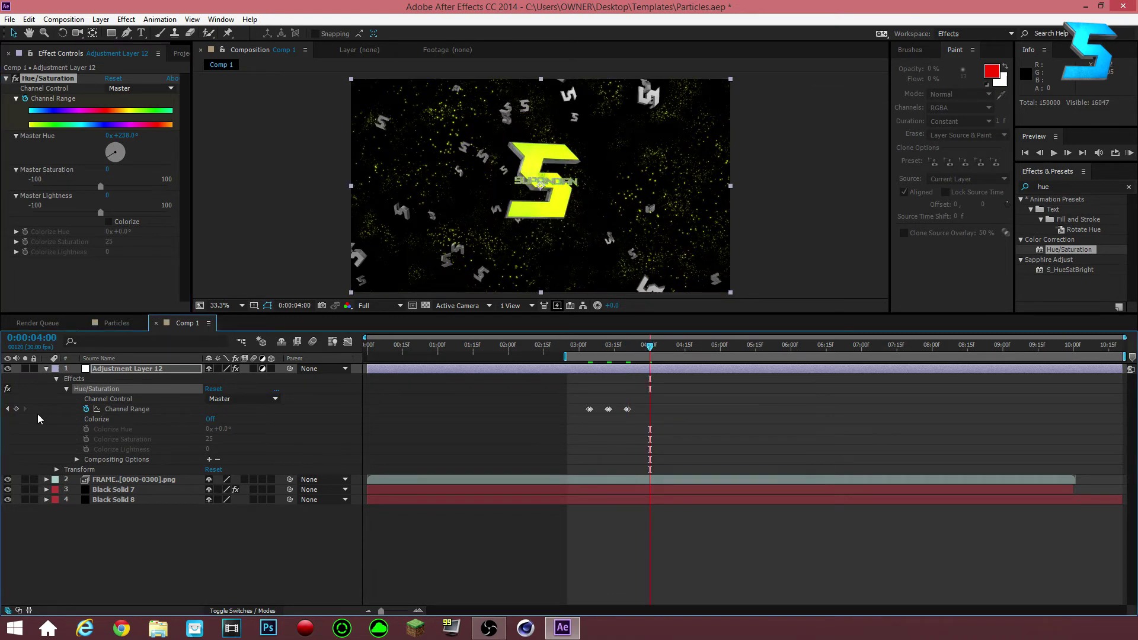
click(16, 409)
key(Page_Down)
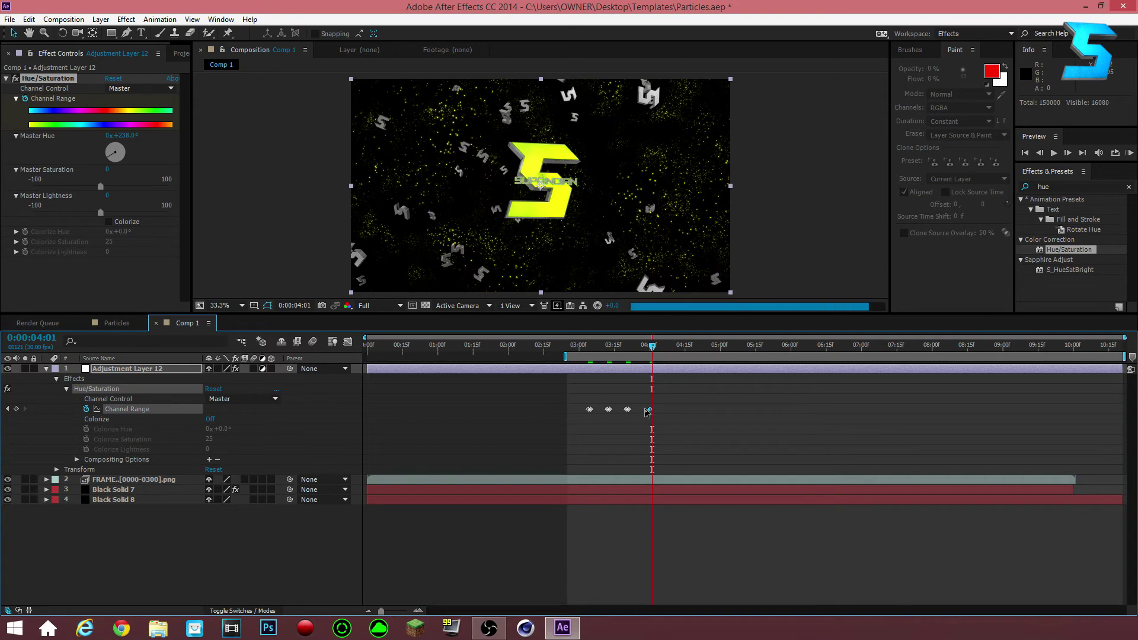
key(Page_Up)
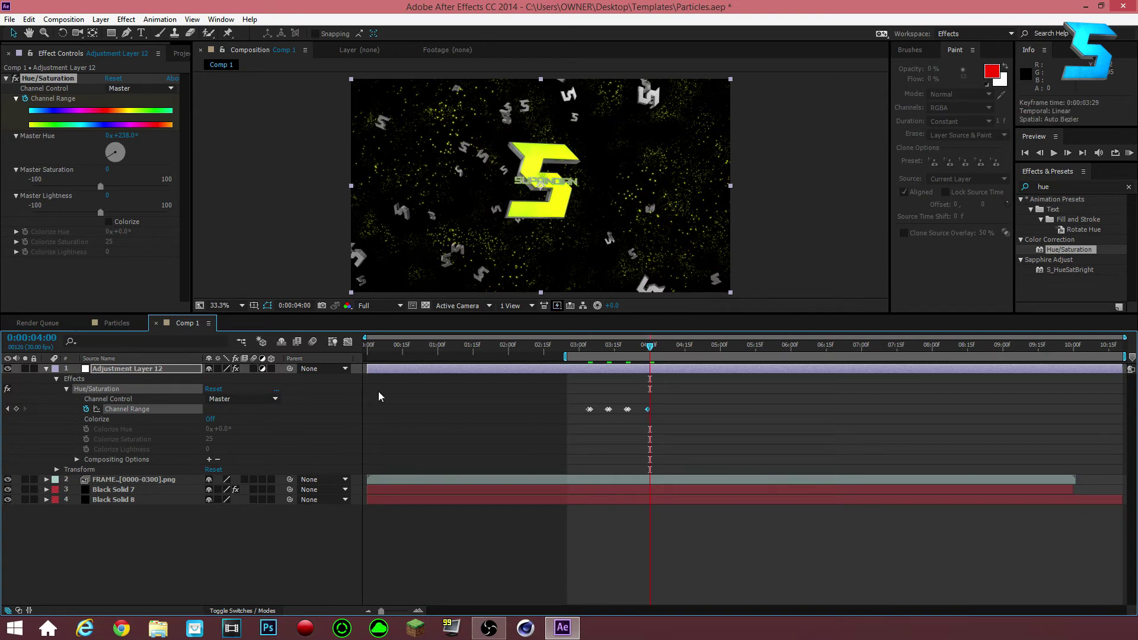
drag(111, 160, 108, 150)
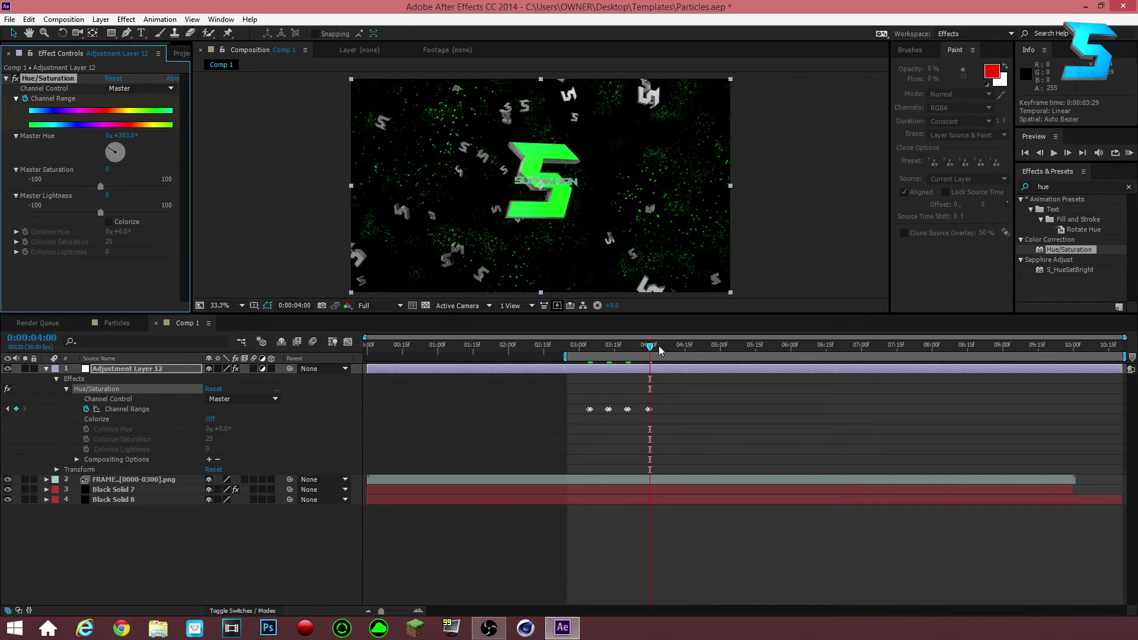
click(1128, 152)
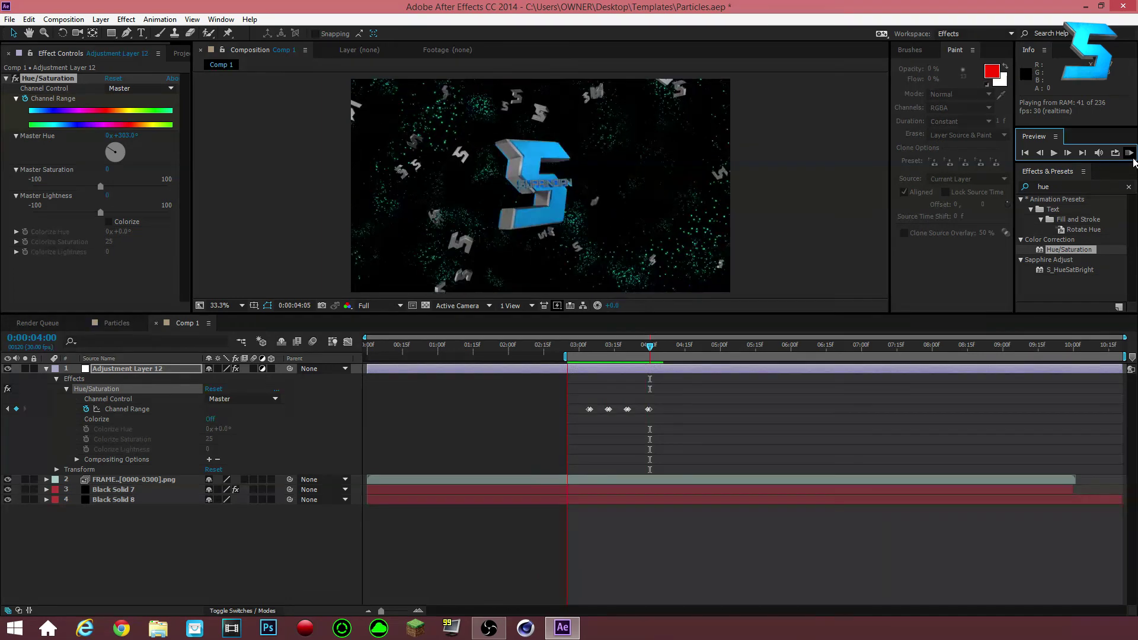
- Drag two later hue keyframes further right in time, then RAM preview the stretched colour cycle
click(747, 395)
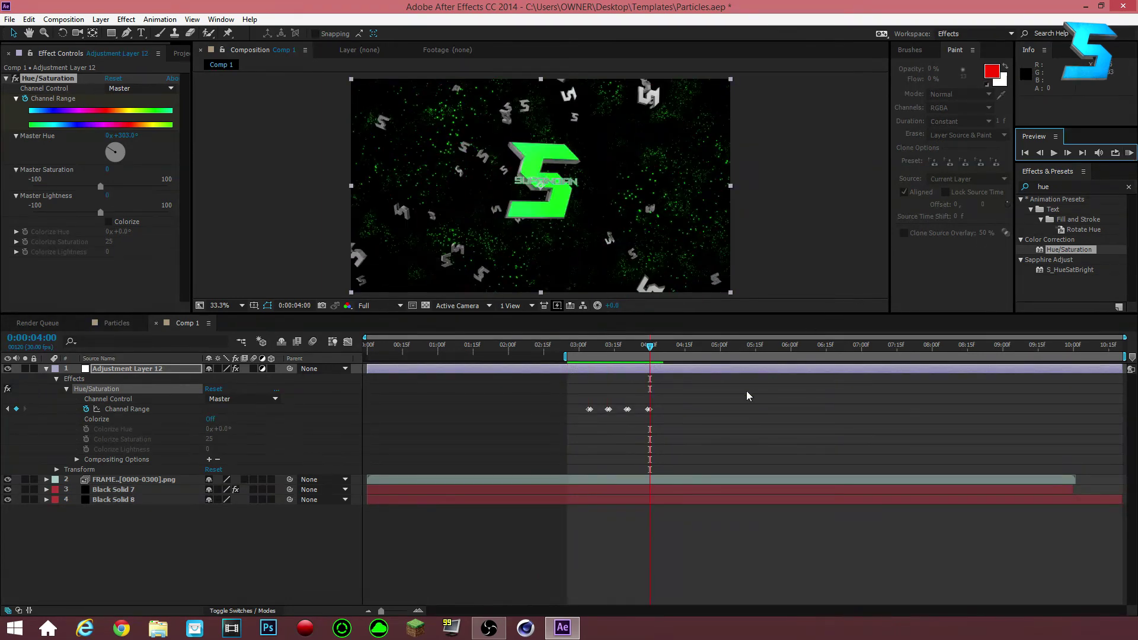
click(608, 410)
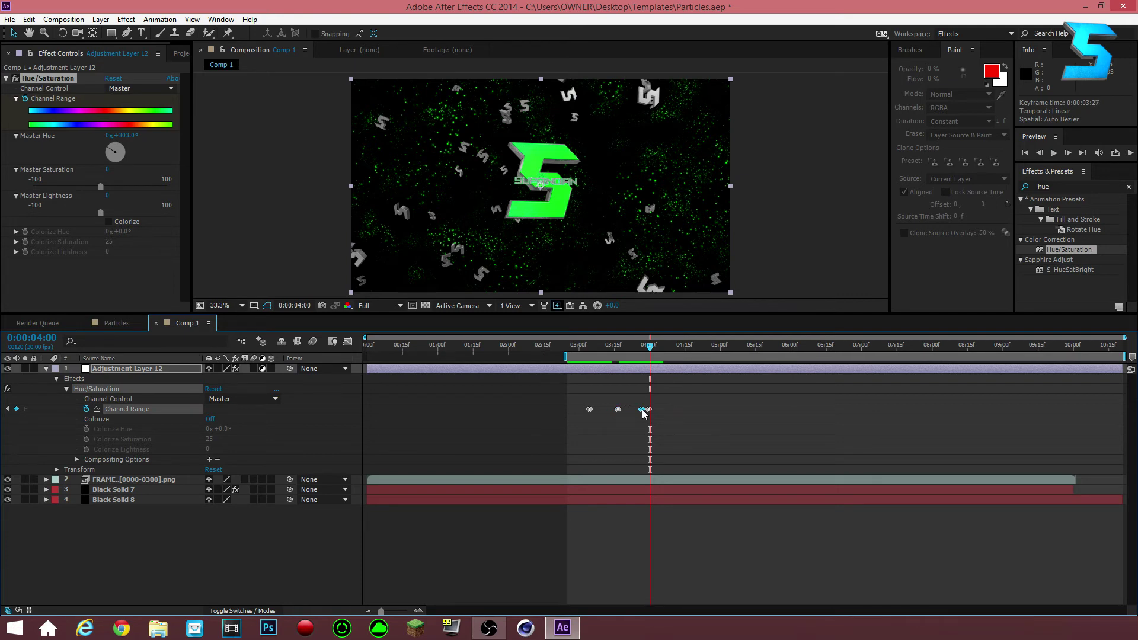
drag(648, 414, 716, 417)
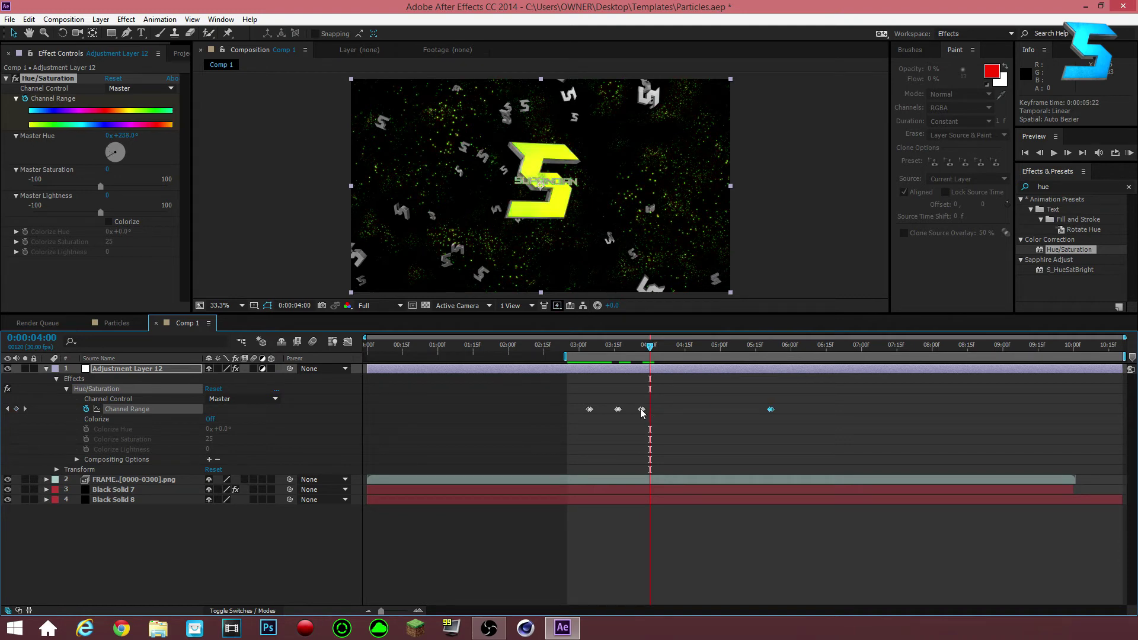
drag(642, 413, 710, 415)
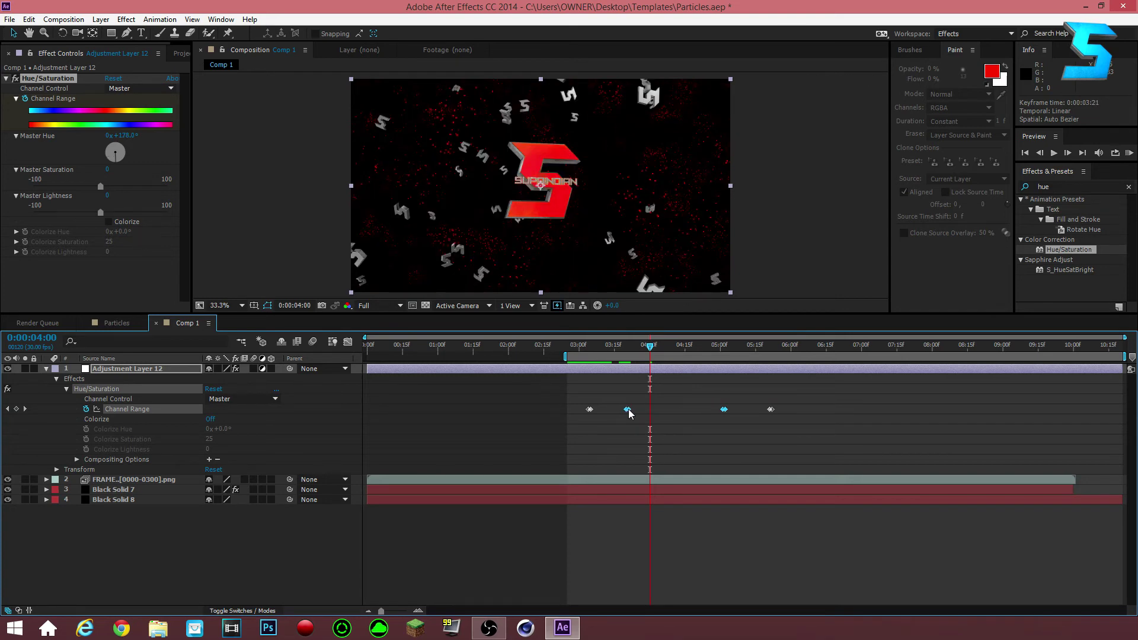
click(677, 416)
click(724, 410)
click(1129, 154)
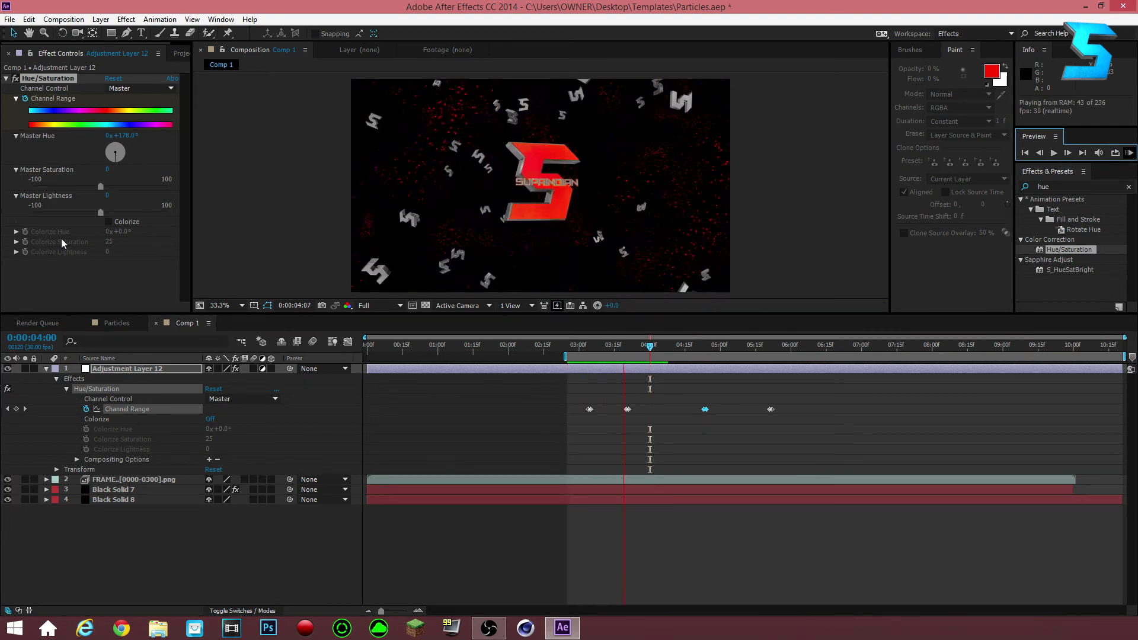
click(71, 4)
- Switch Comp 1's Composition Settings resolution to Quarter, then run a RAM Preview
click(180, 53)
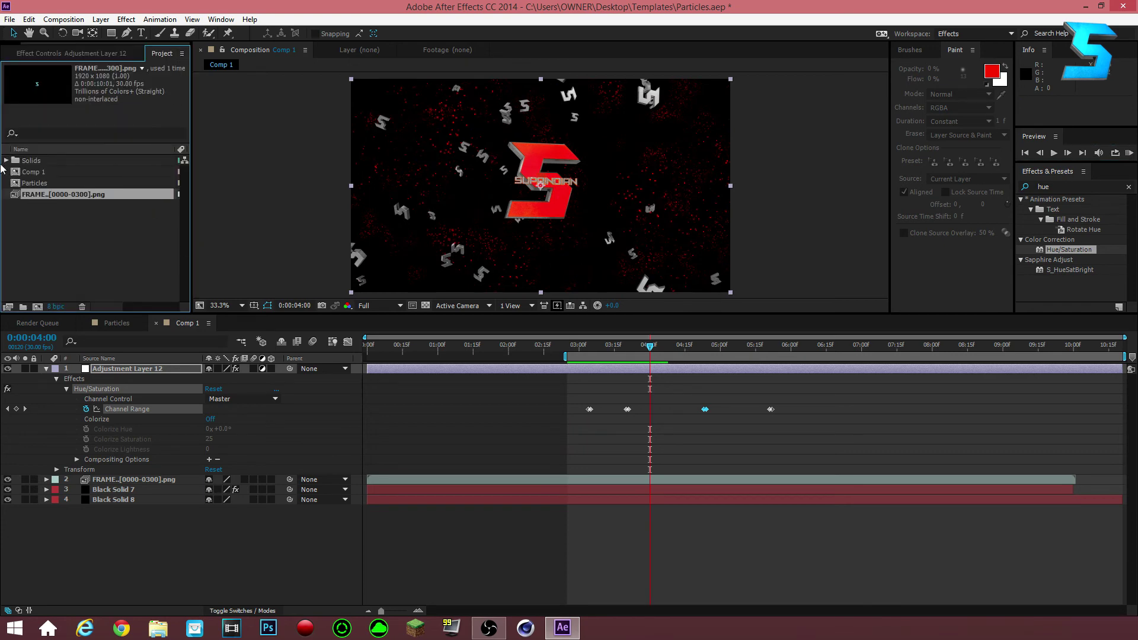
right_click(32, 172)
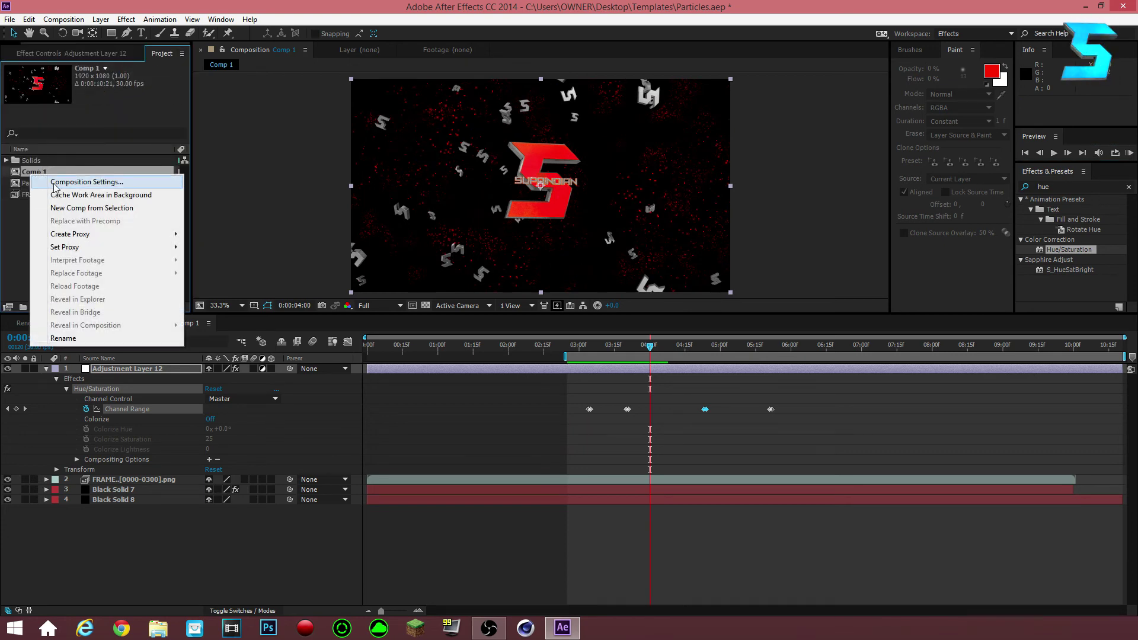
click(89, 182)
click(196, 284)
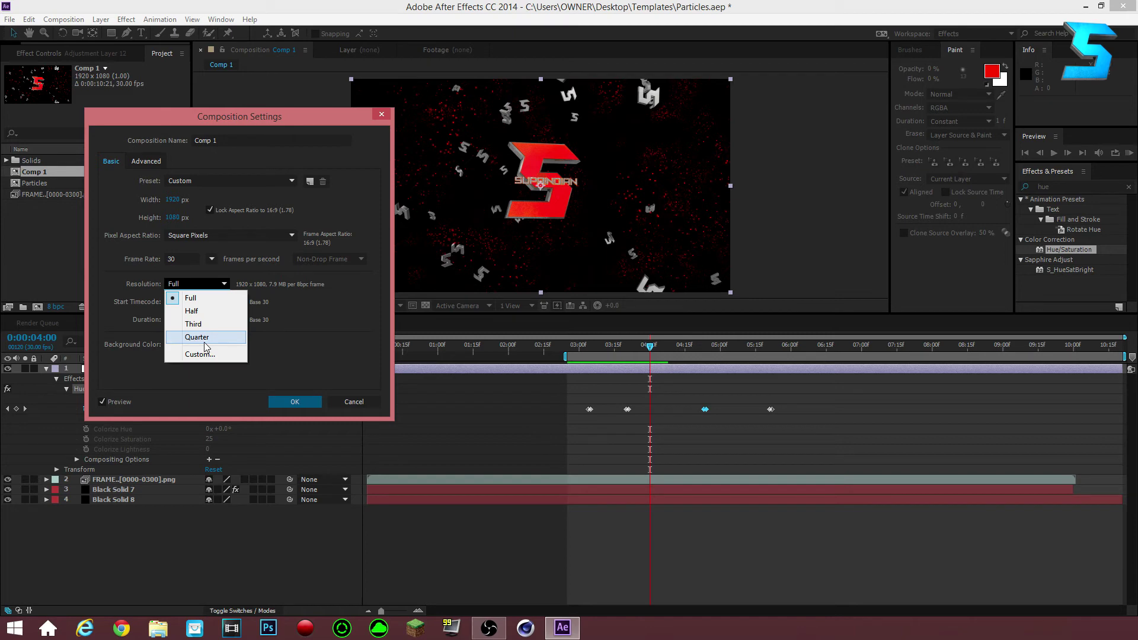
click(204, 338)
click(295, 402)
click(1128, 153)
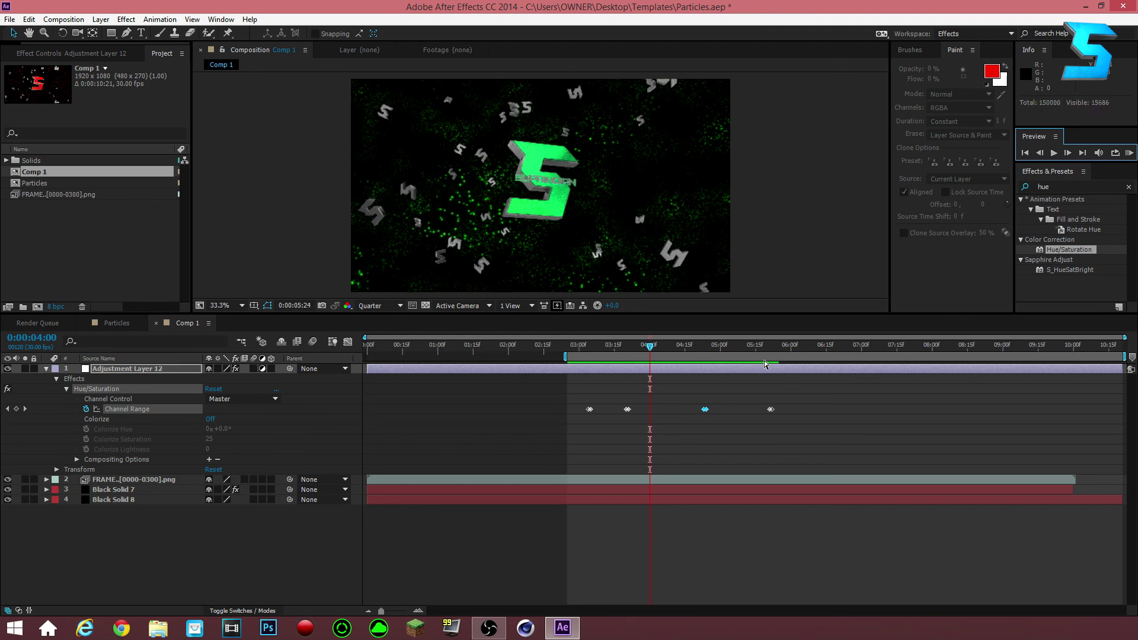
click(1130, 156)
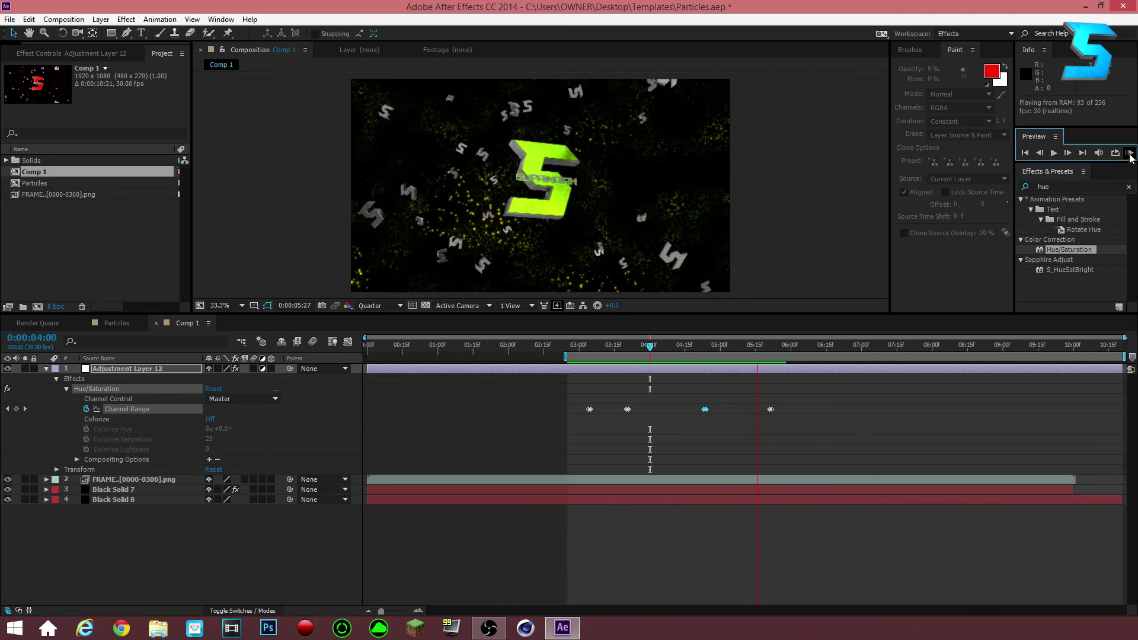
click(608, 440)
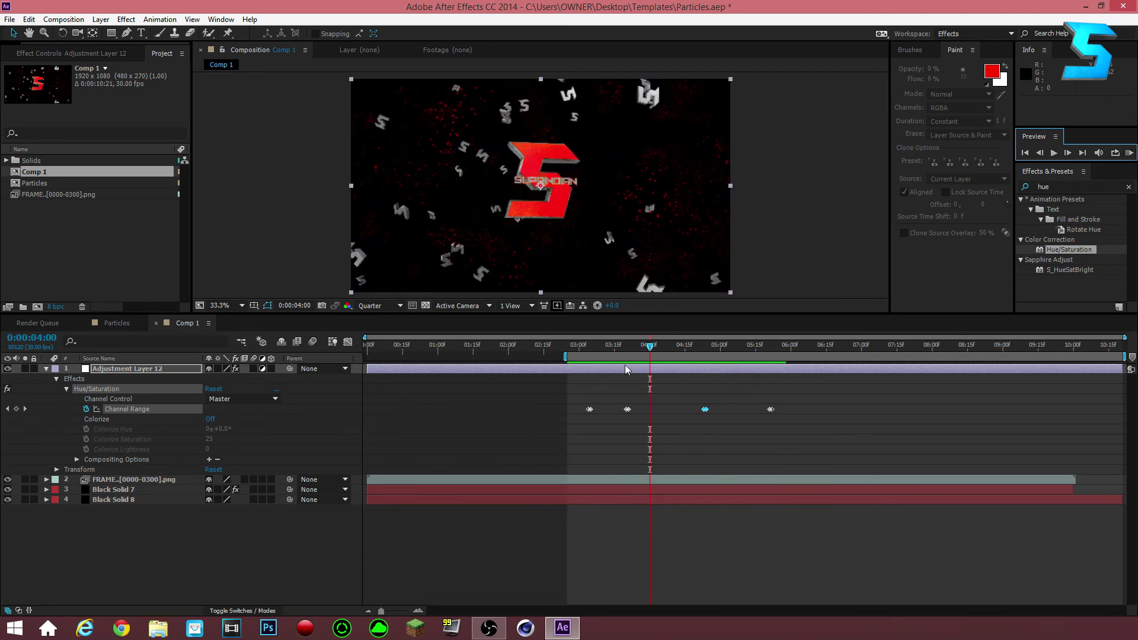